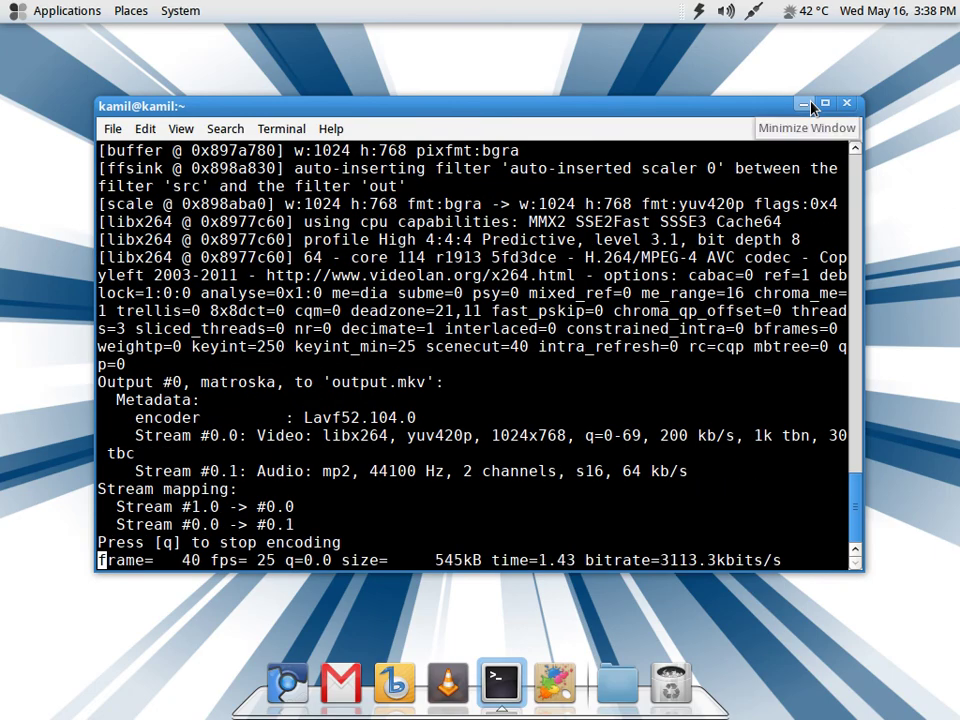
Switch to the empty workspace, view the Fuduntu home page in Chromium, and minimize the browser.
key(ctrl+alt+Right)
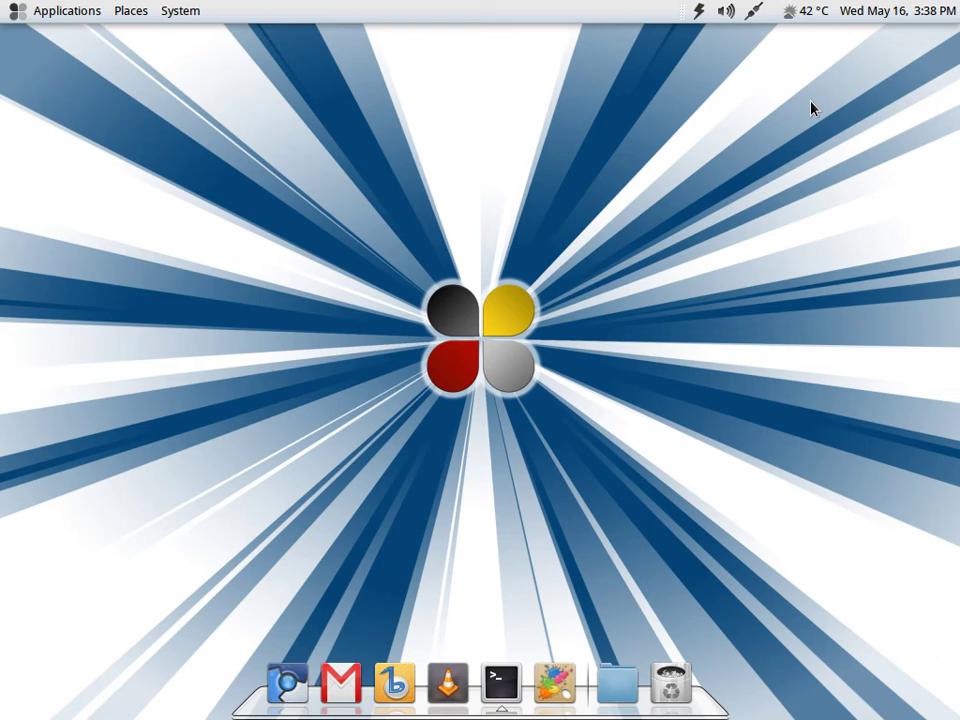
click(287, 682)
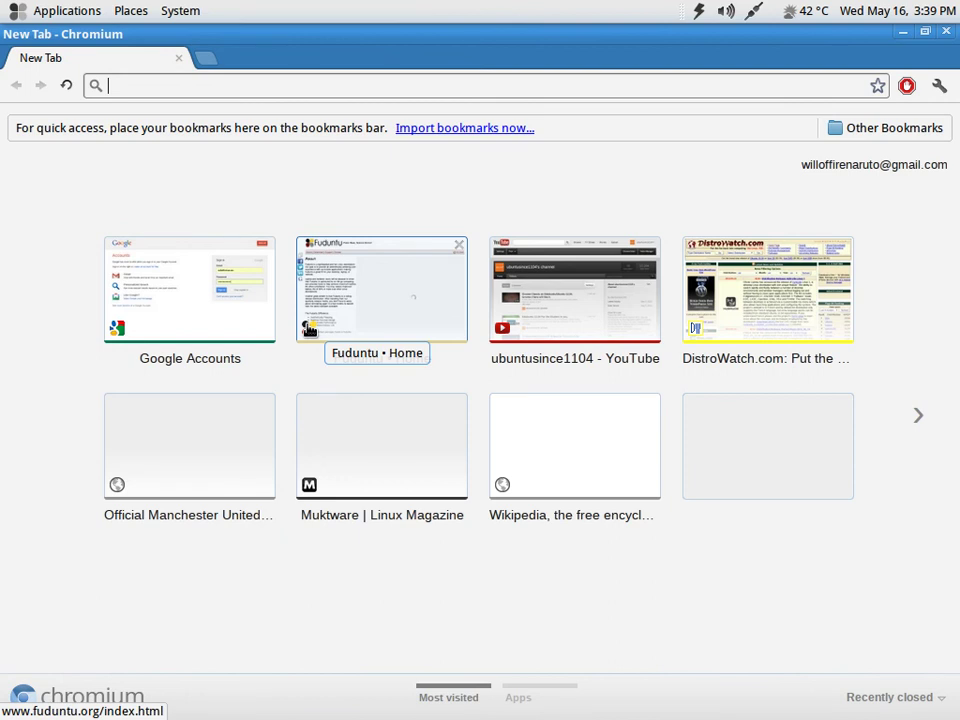
click(380, 275)
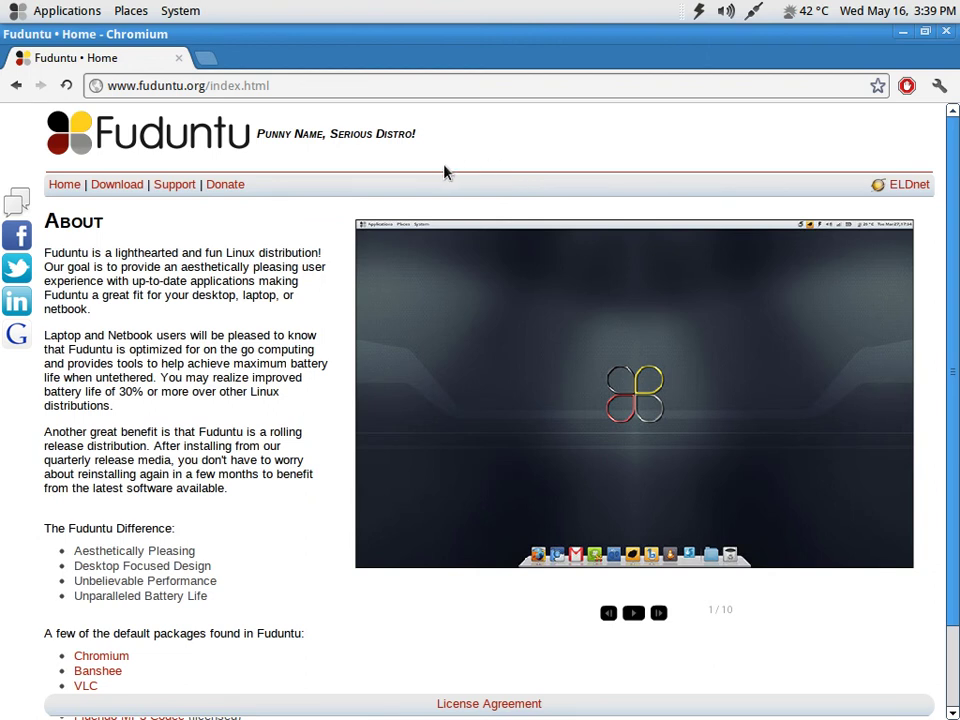
click(900, 35)
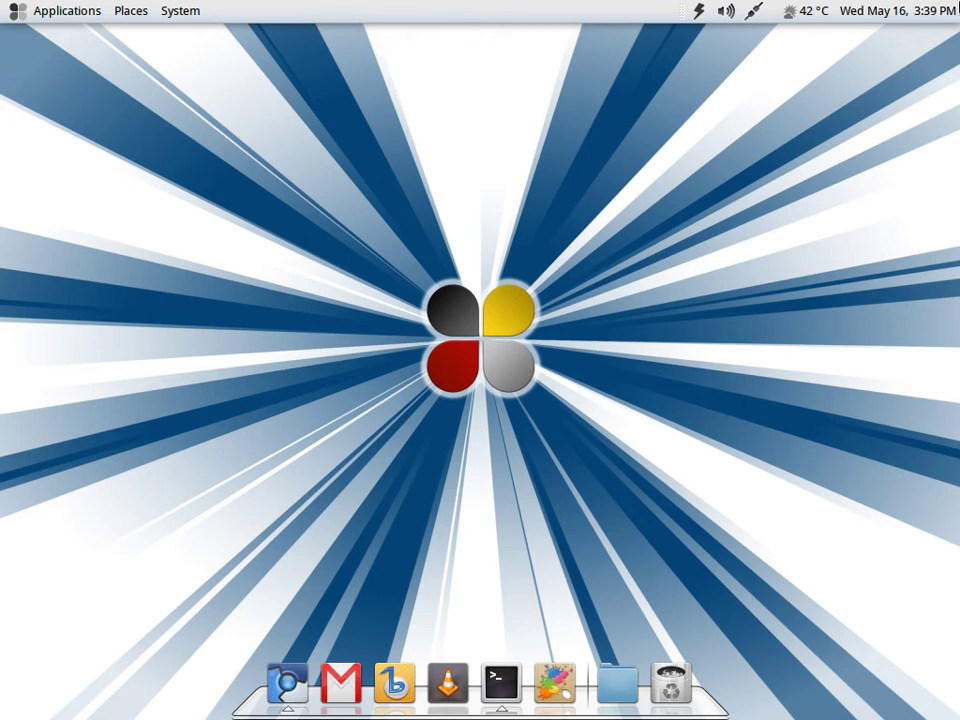
View the desktop clock's calendar with its Locations section expanded, and close it.
click(911, 12)
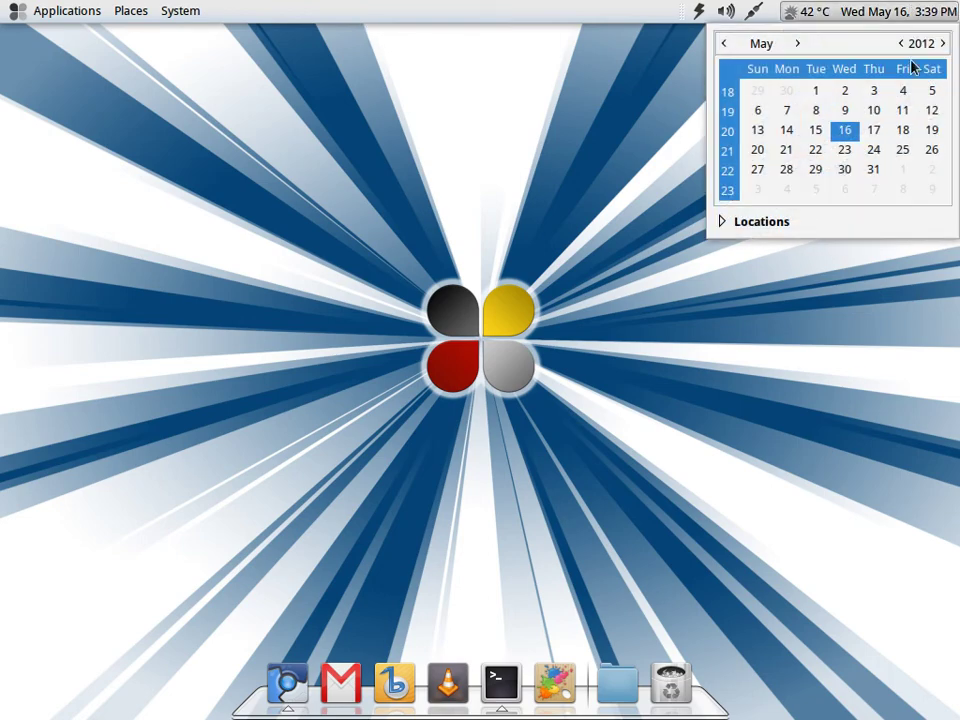
click(723, 221)
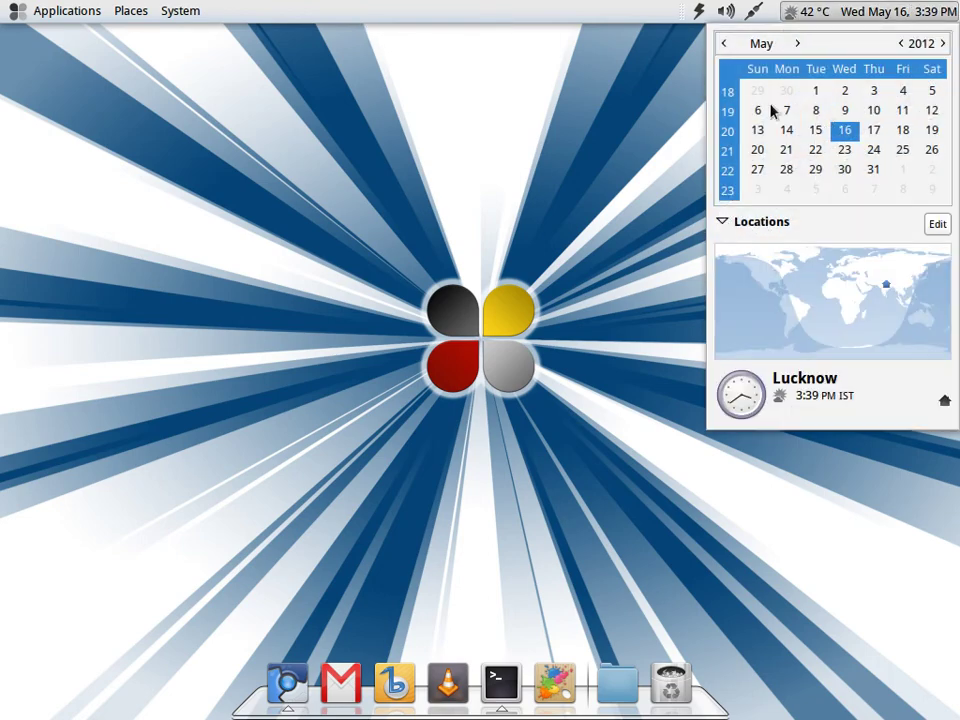
click(893, 16)
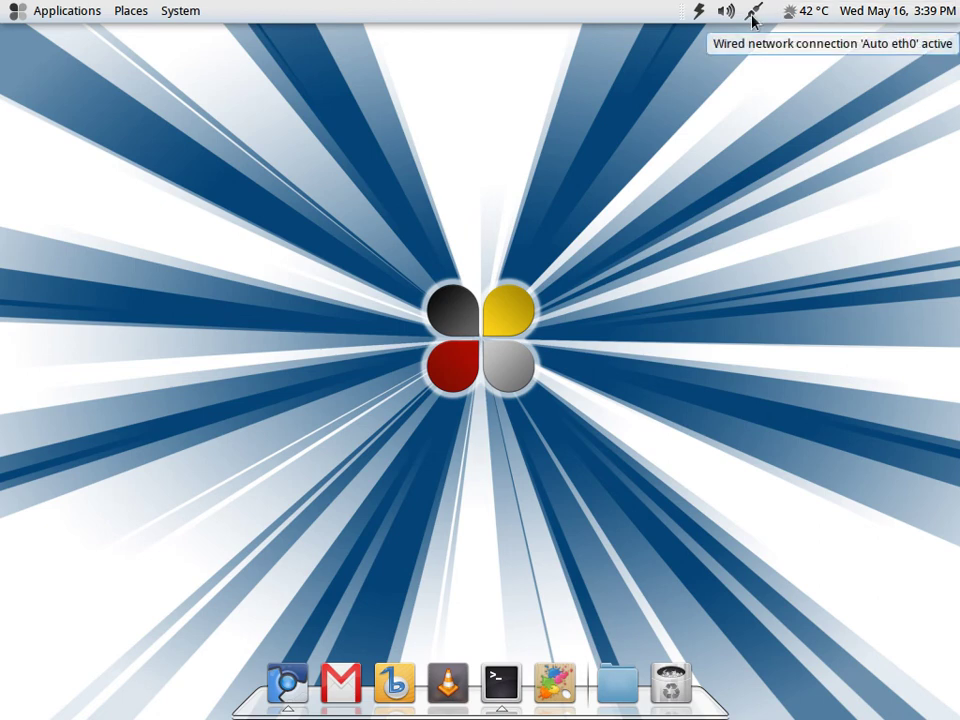
Examine the sound volume control and the power applet's performance, device and screen options.
click(723, 17)
click(705, 25)
click(704, 24)
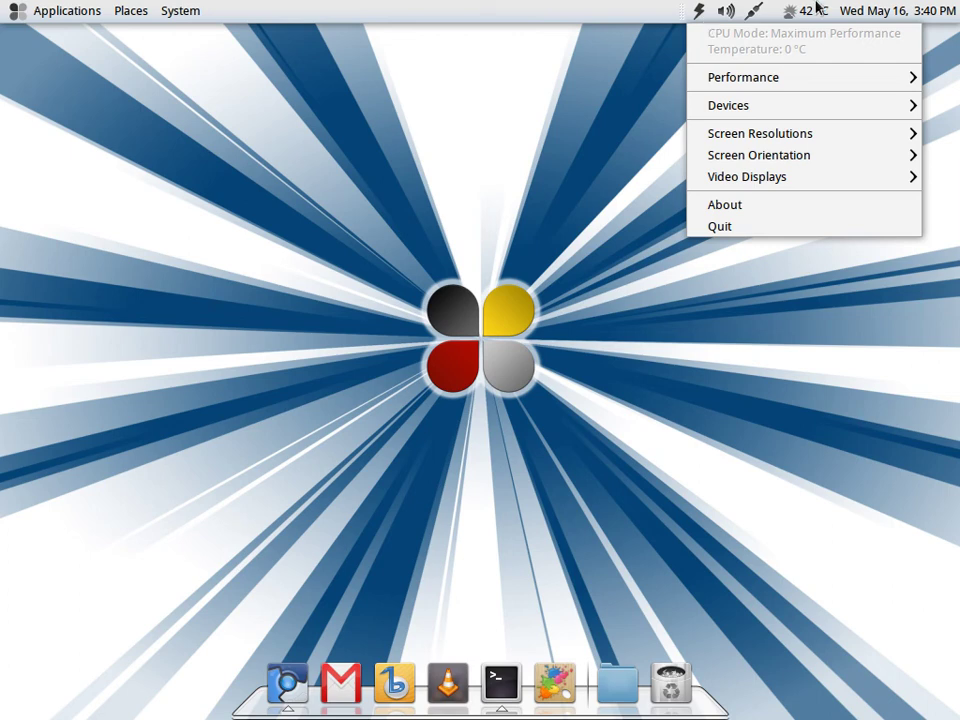
mouse_move(731, 78)
click(702, 14)
Look over what the desktop offers under Applications, Places and System.
click(46, 14)
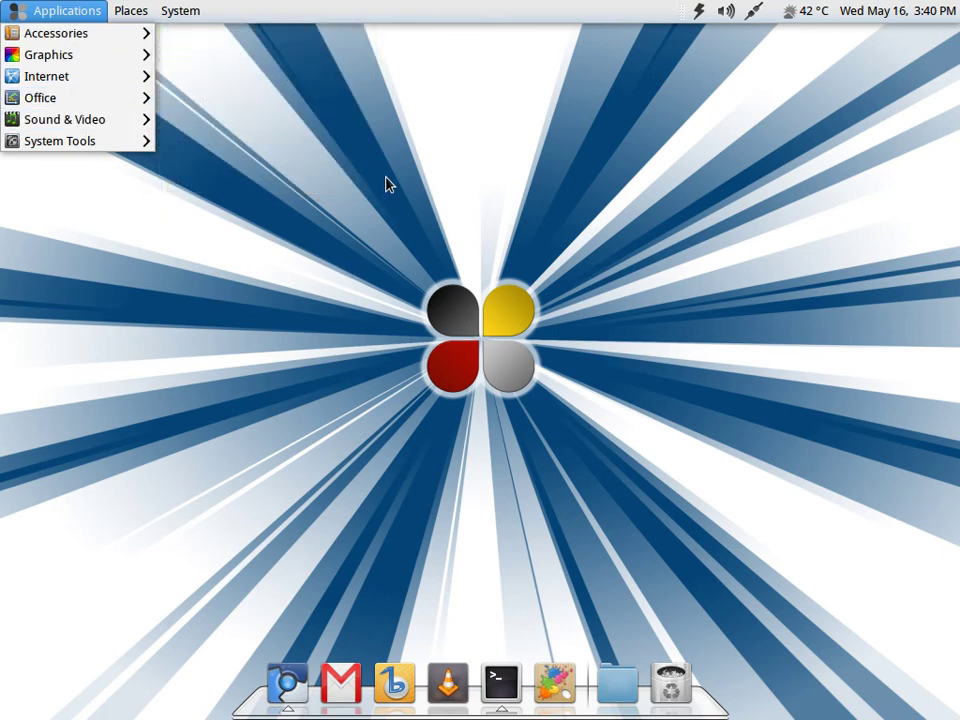
click(257, 86)
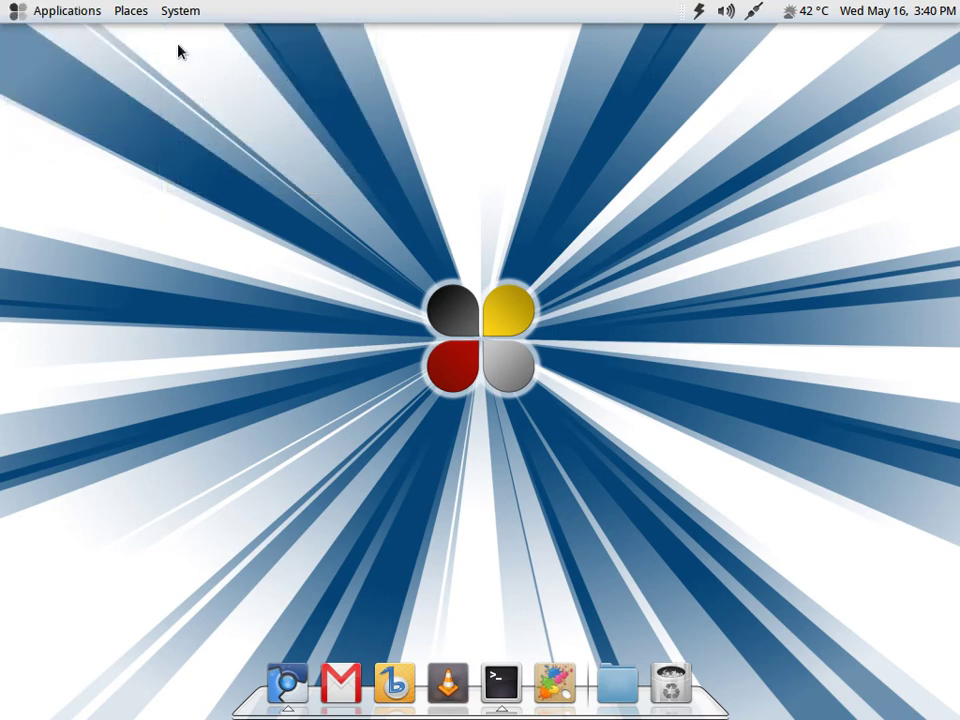
click(120, 10)
click(161, 11)
click(161, 11)
click(578, 107)
Bring the Fuduntu home page in Chromium back up for a look and minimize it again.
click(279, 683)
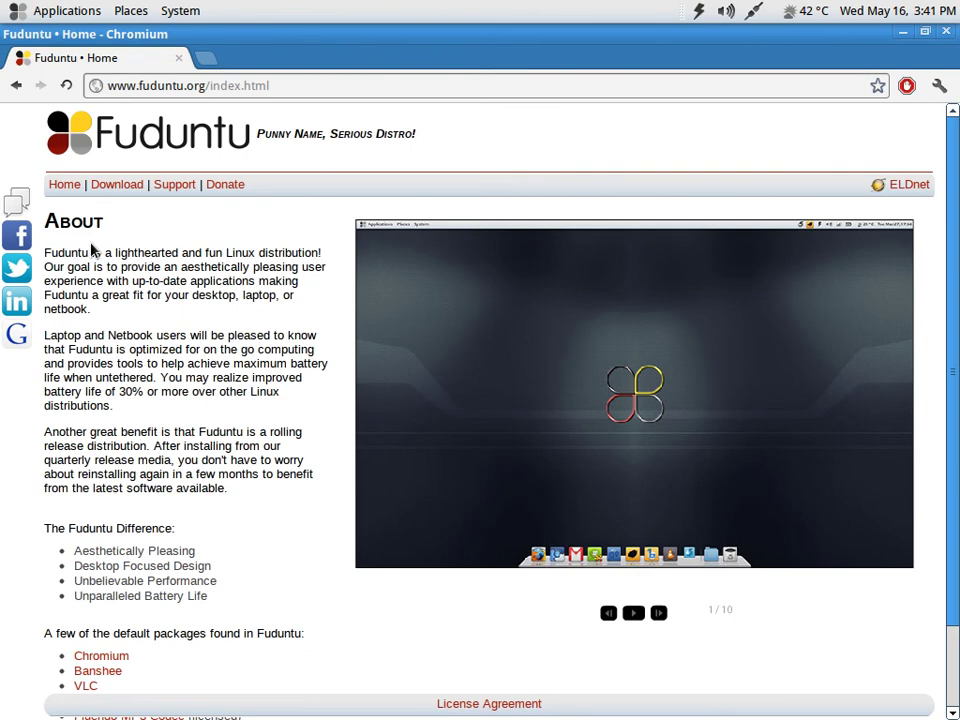
click(905, 33)
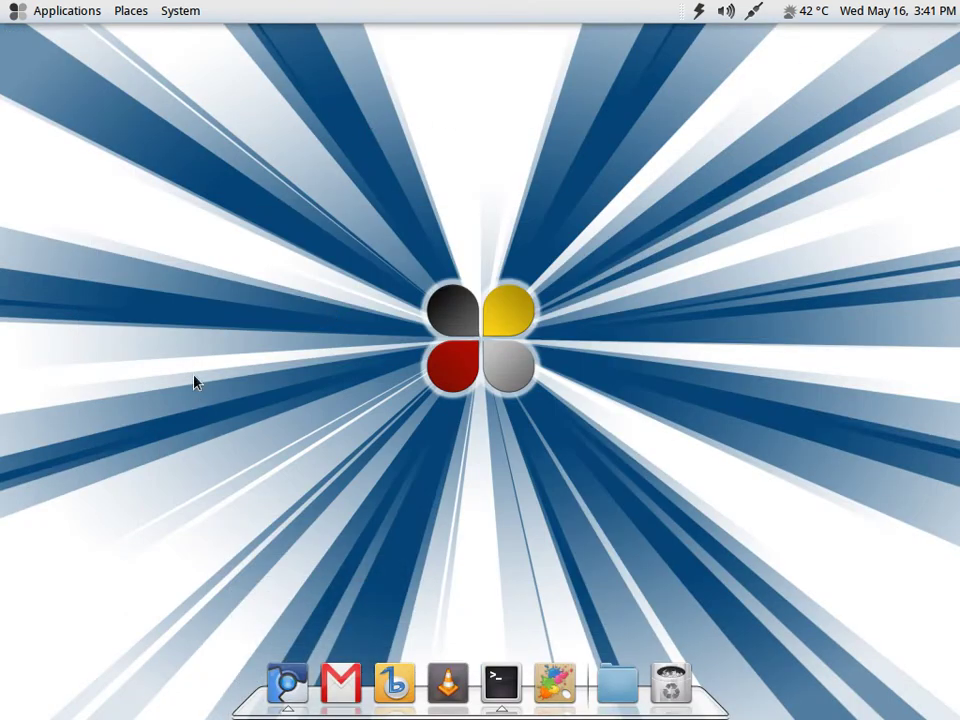
Review the installed Accessories and Graphics applications and launch GNU Image Manipulation Program.
click(14, 12)
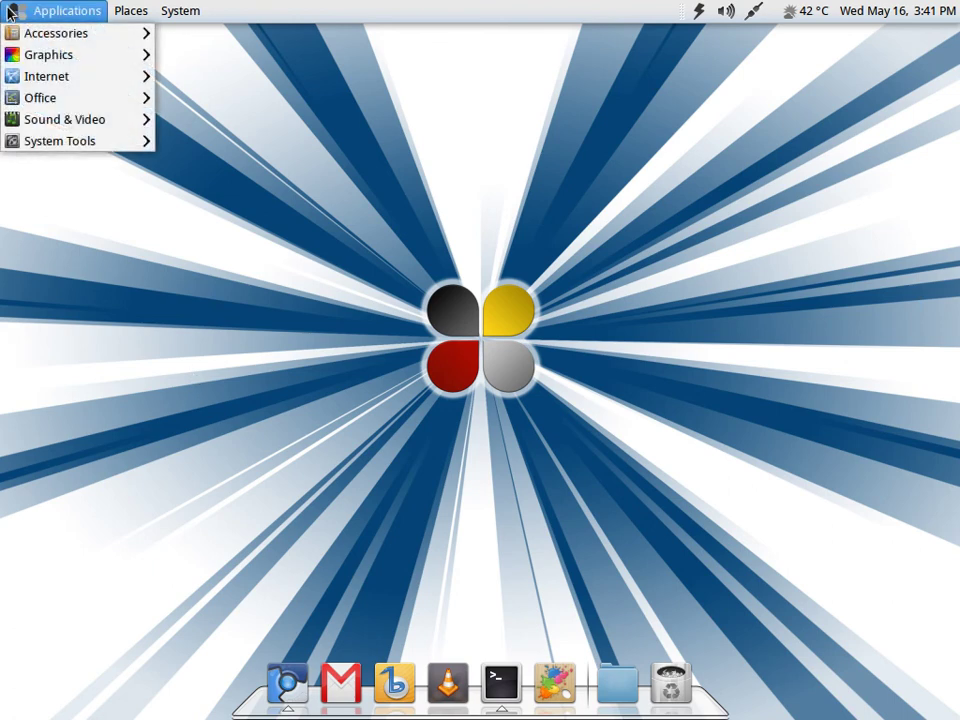
mouse_move(71, 33)
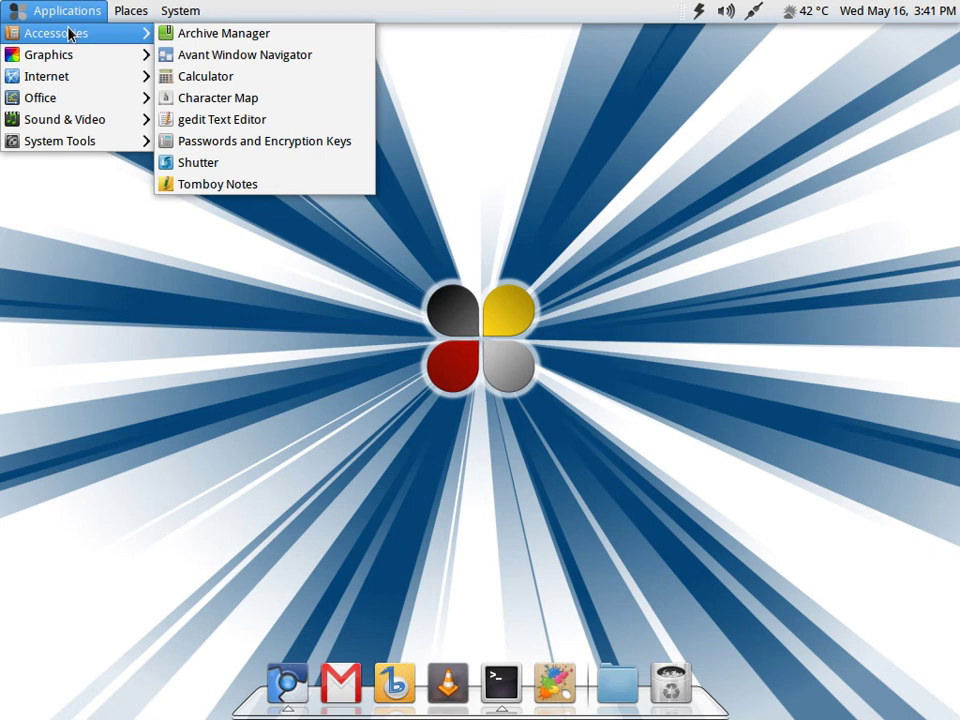
mouse_move(71, 58)
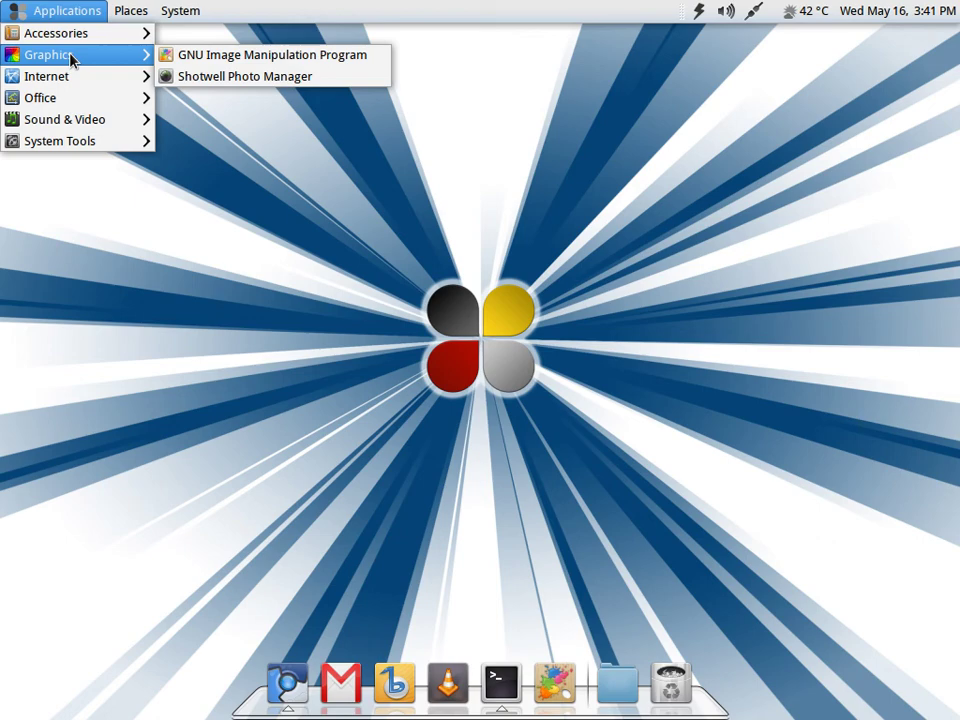
click(192, 55)
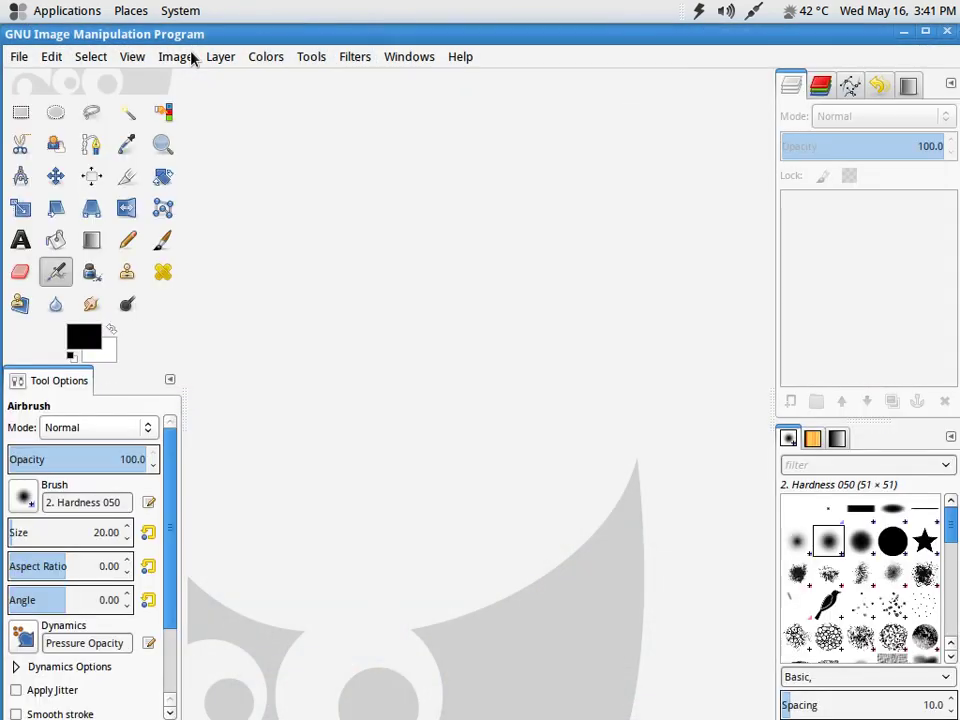
Turn GIMP's Single-Window Mode off to see the separate windows, and turn it back on.
click(355, 58)
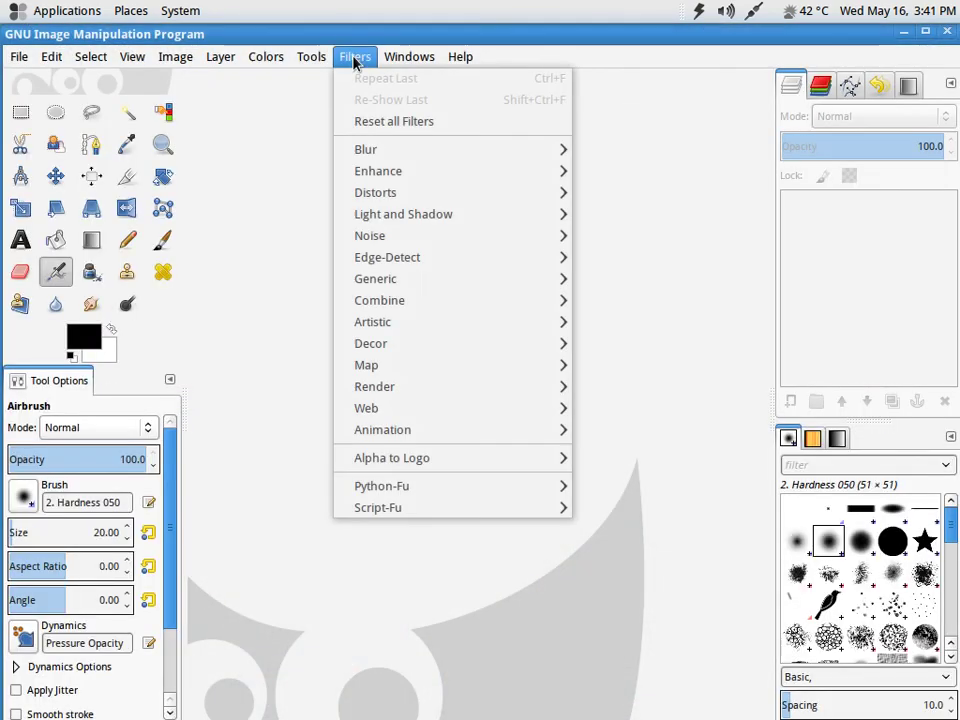
mouse_move(393, 64)
click(420, 177)
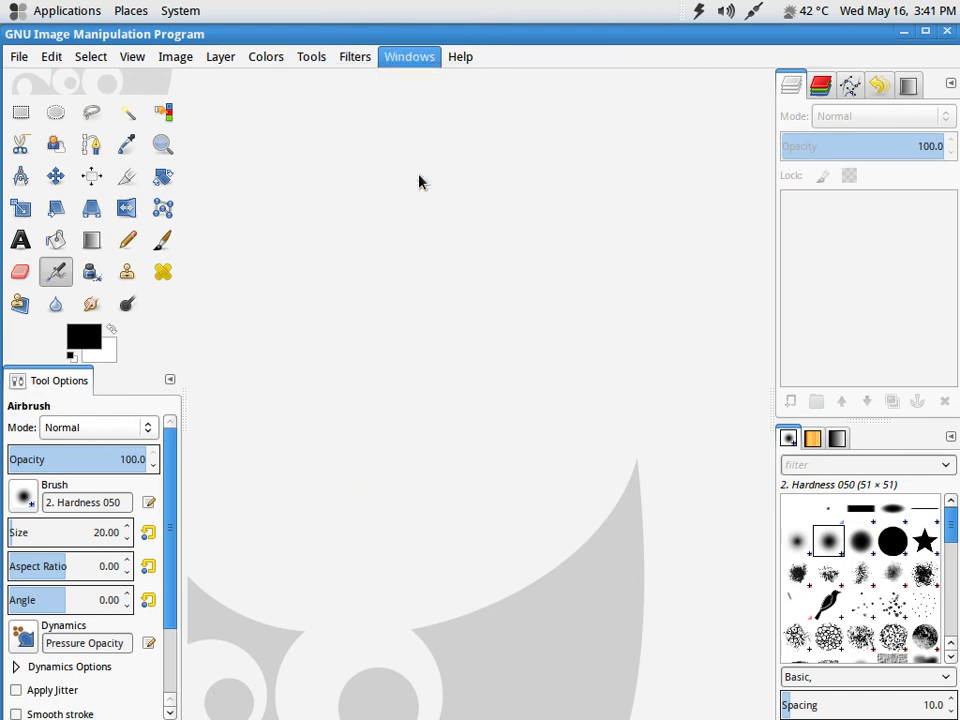
drag(388, 39, 478, 43)
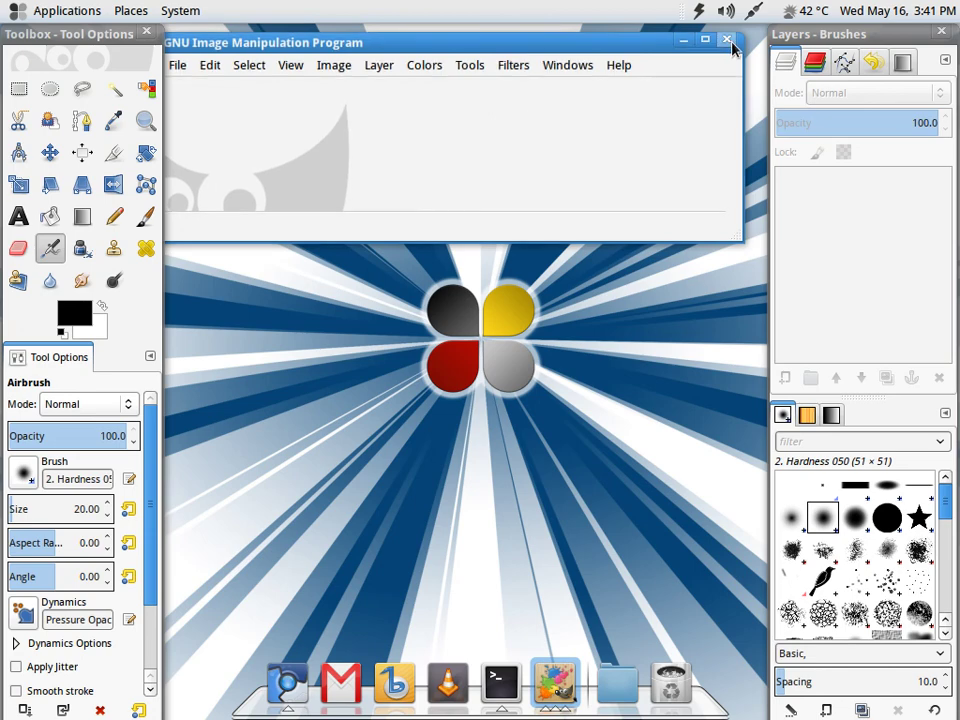
click(555, 67)
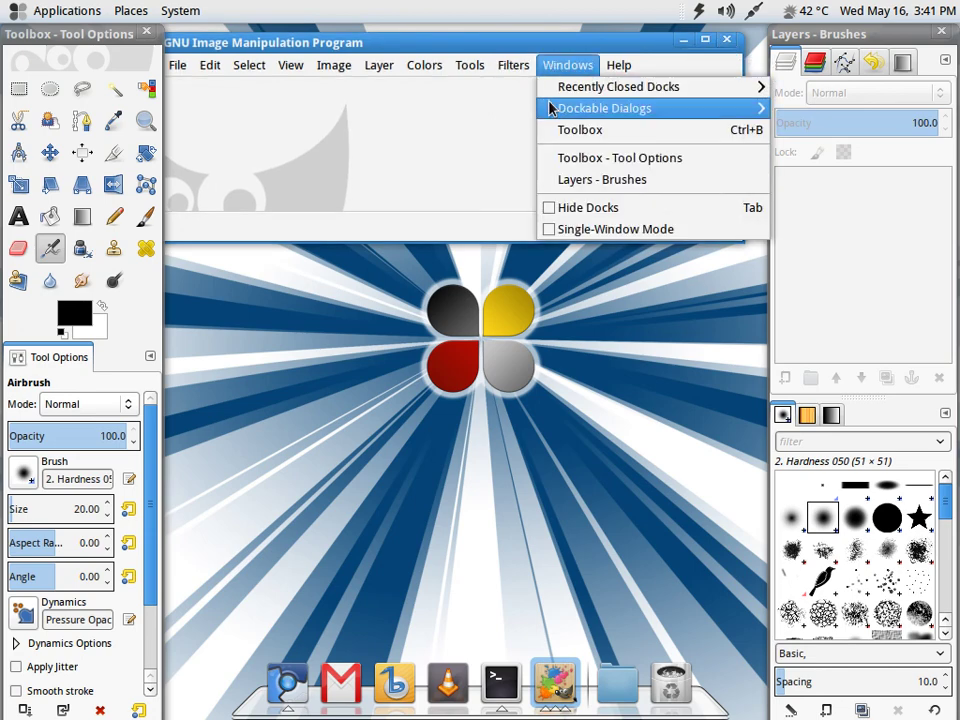
click(548, 230)
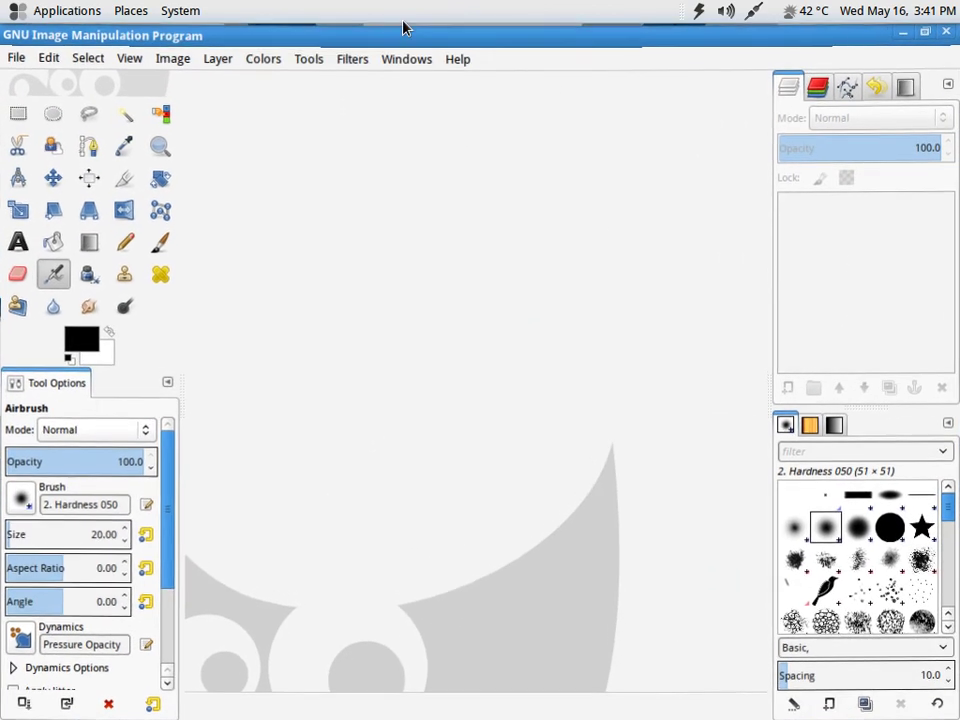
Look over GIMP's file commands and close the program.
click(12, 58)
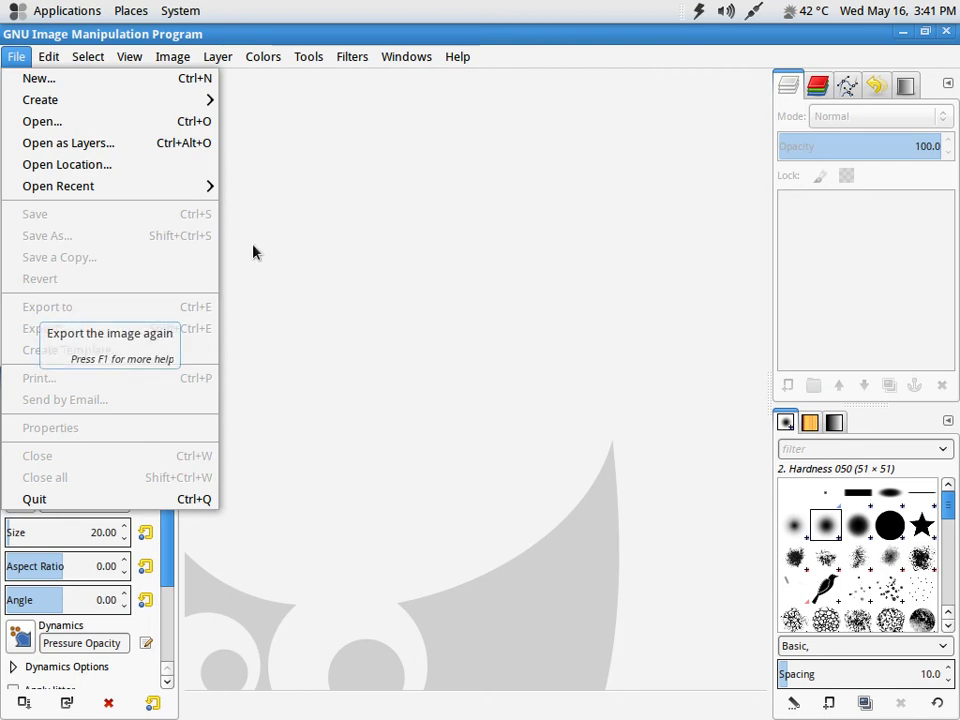
click(953, 45)
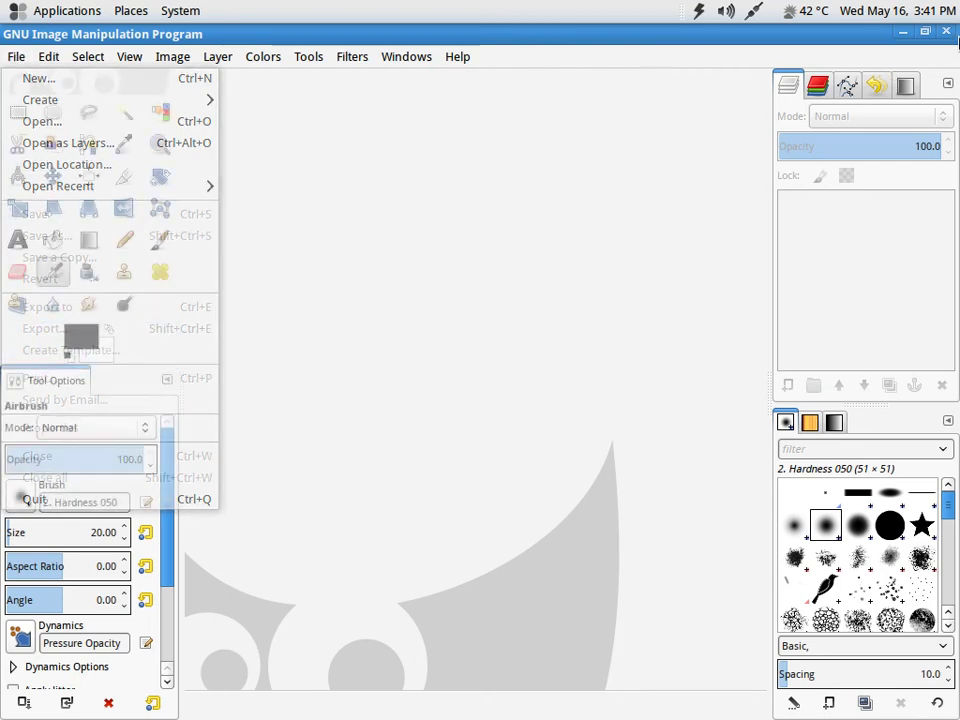
click(947, 32)
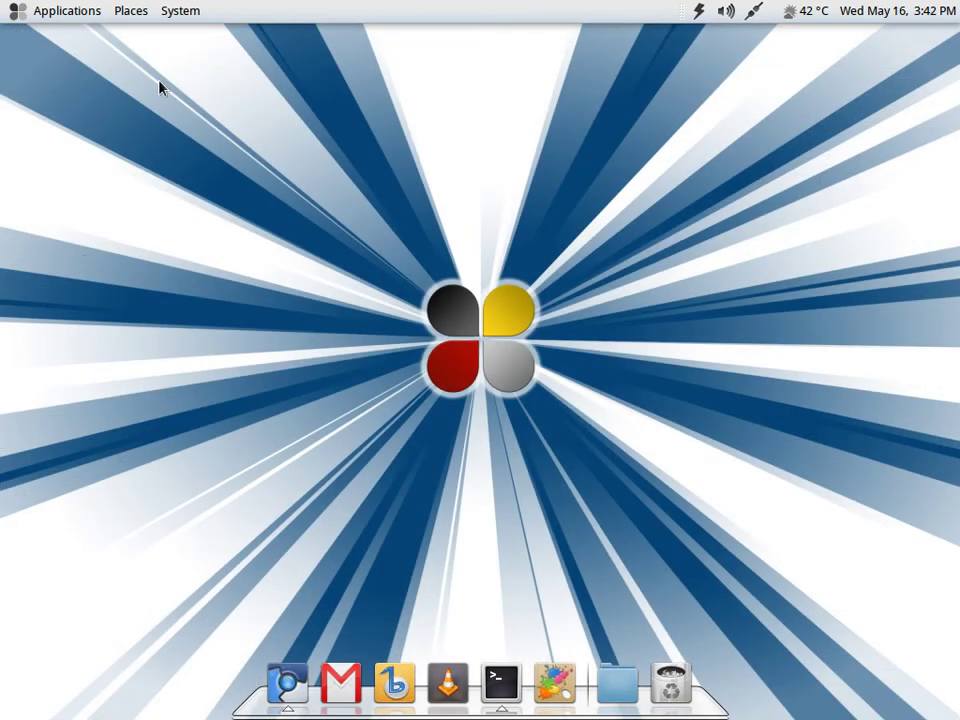
Open Google Mail from the Internet applications to view its sign-in page, and close it.
click(6, 10)
mouse_move(55, 80)
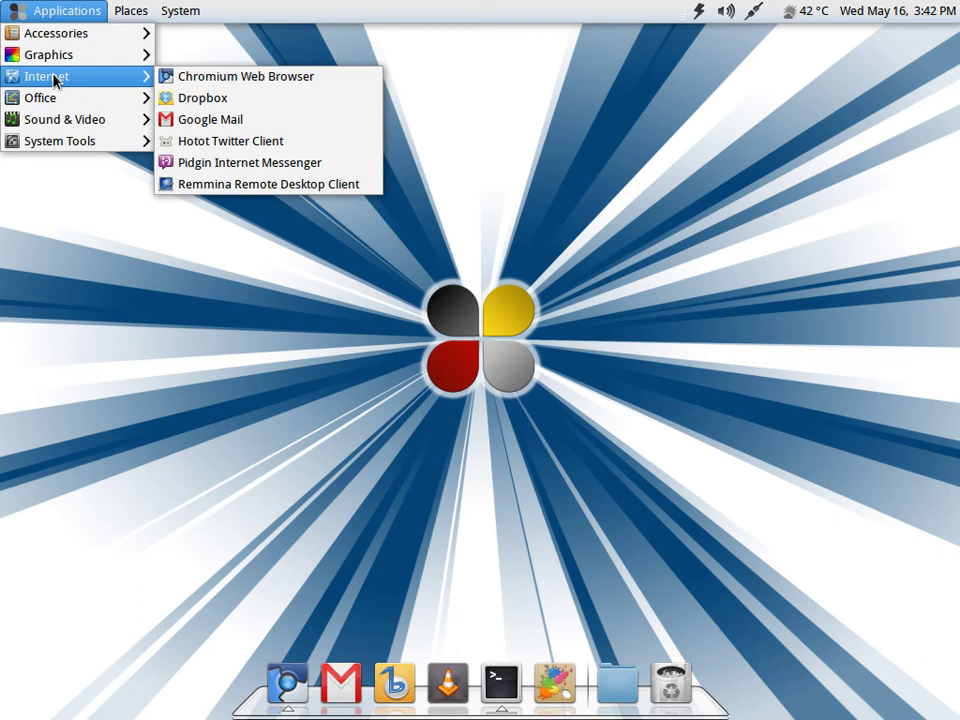
click(188, 121)
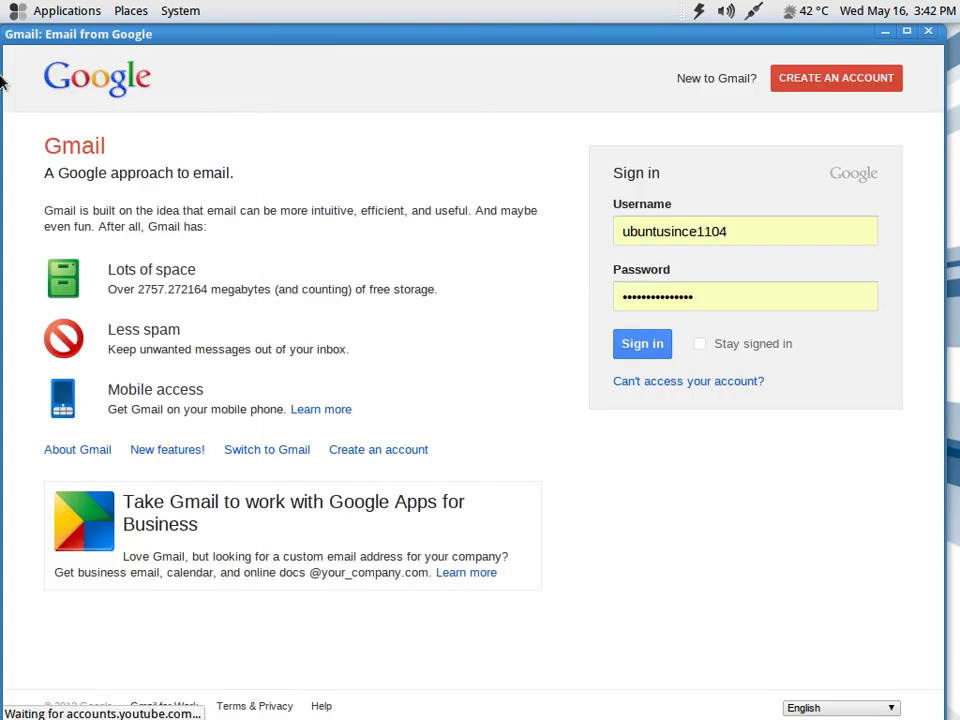
click(928, 32)
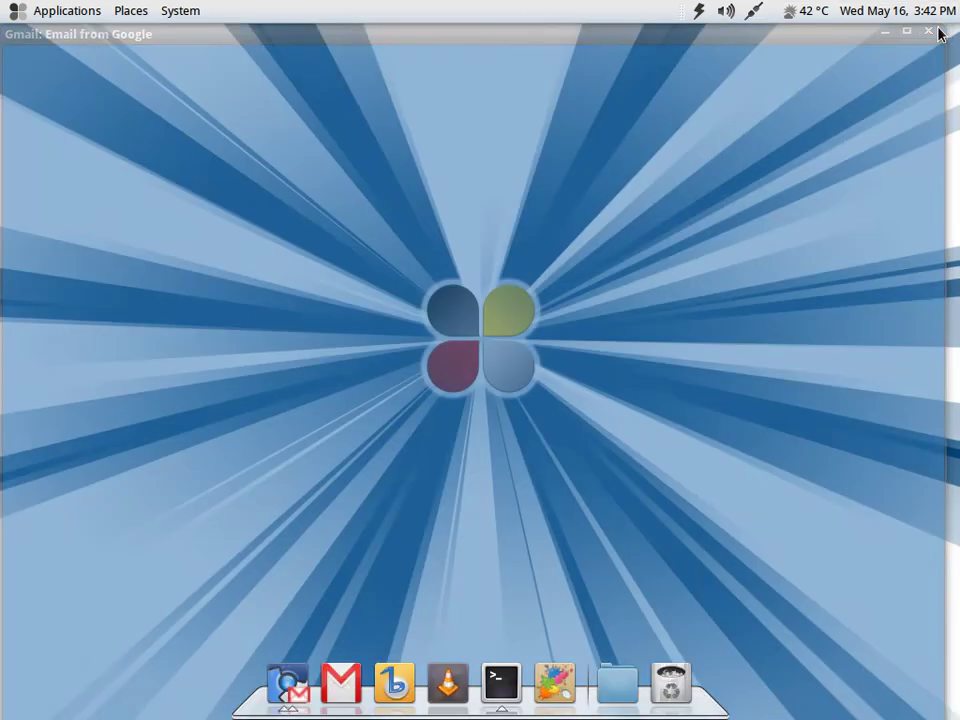
Review the Internet and Office applications, open LibreOffice Writer for a look, and close it.
click(59, 18)
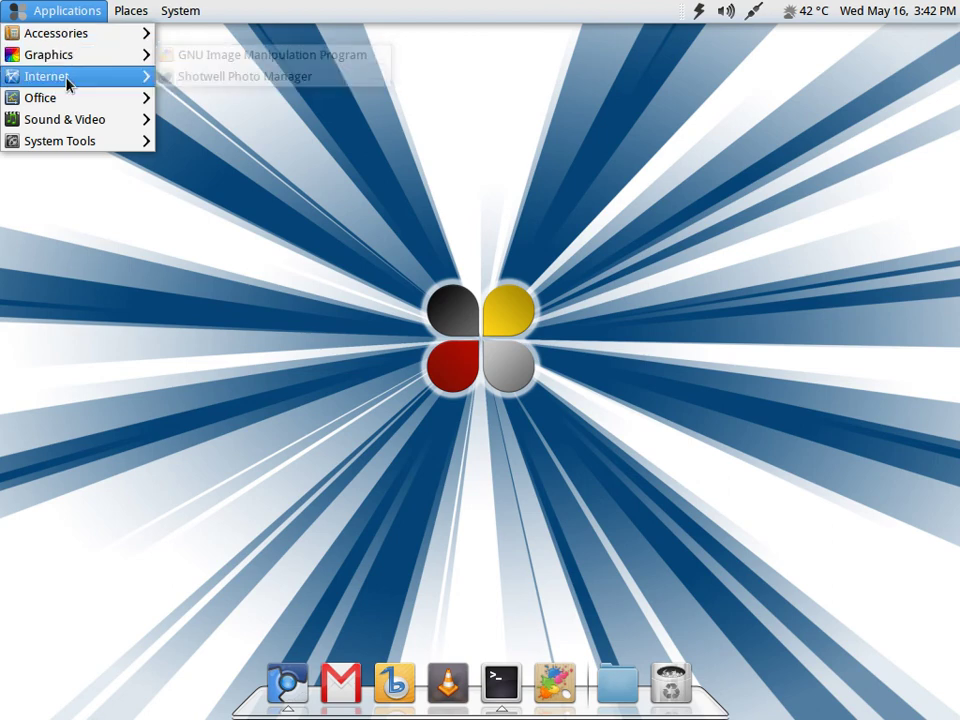
mouse_move(70, 84)
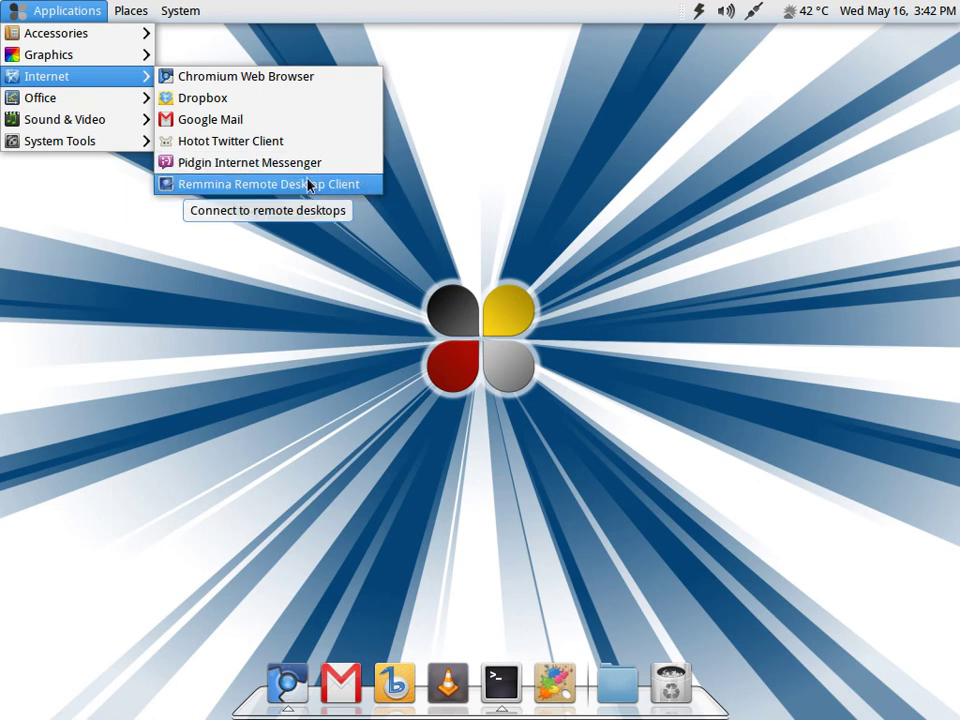
mouse_move(82, 106)
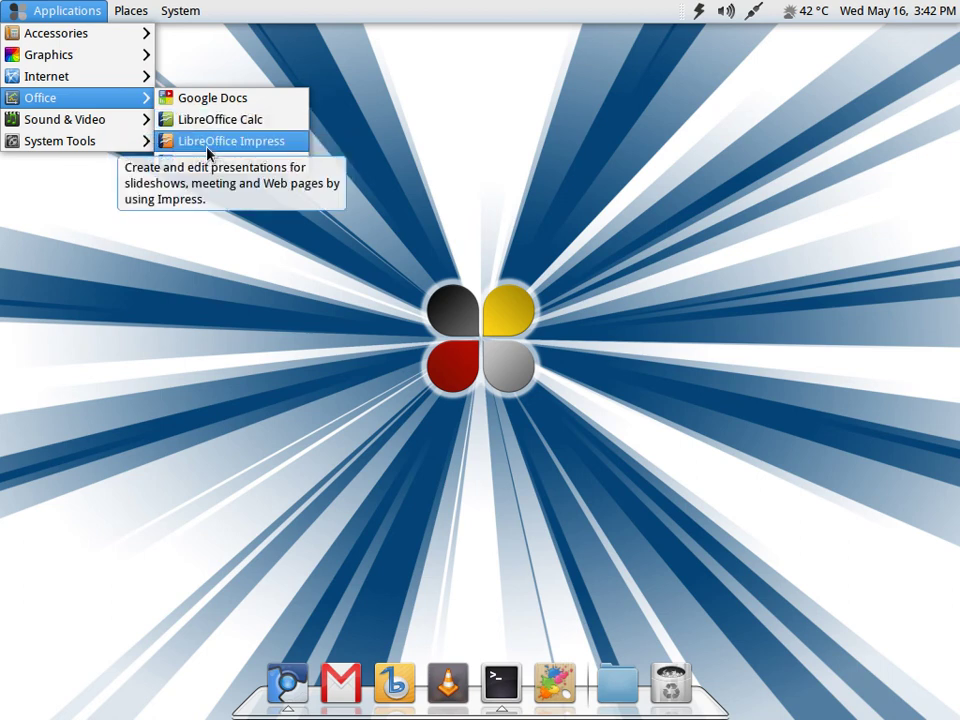
click(209, 160)
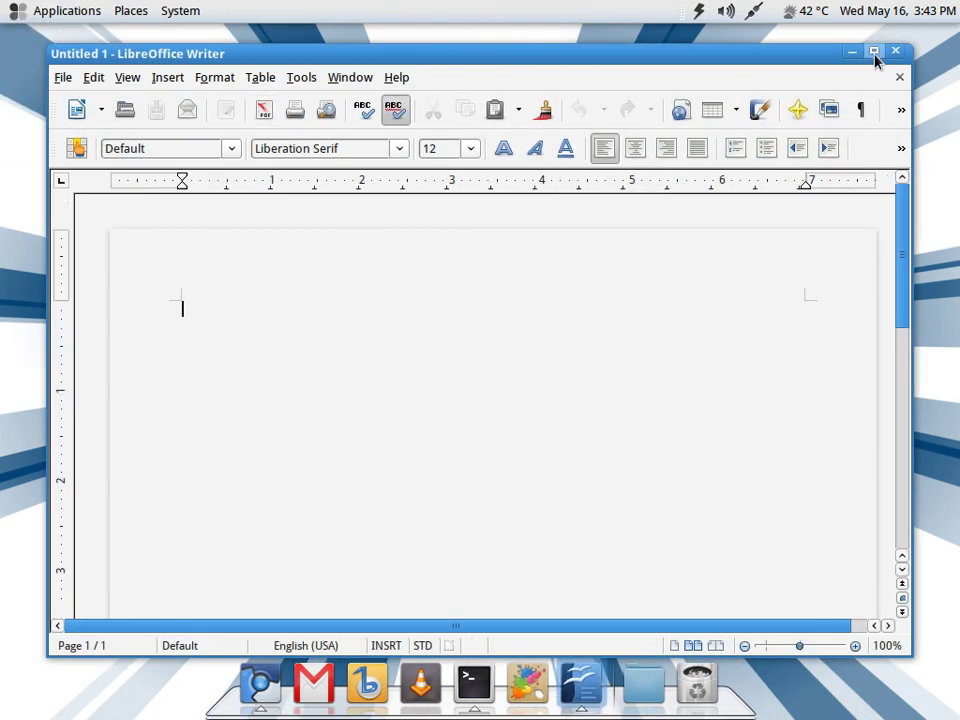
click(895, 51)
Open Yum Extender from the System Tools applications and authenticate by entering the root password.
click(67, 10)
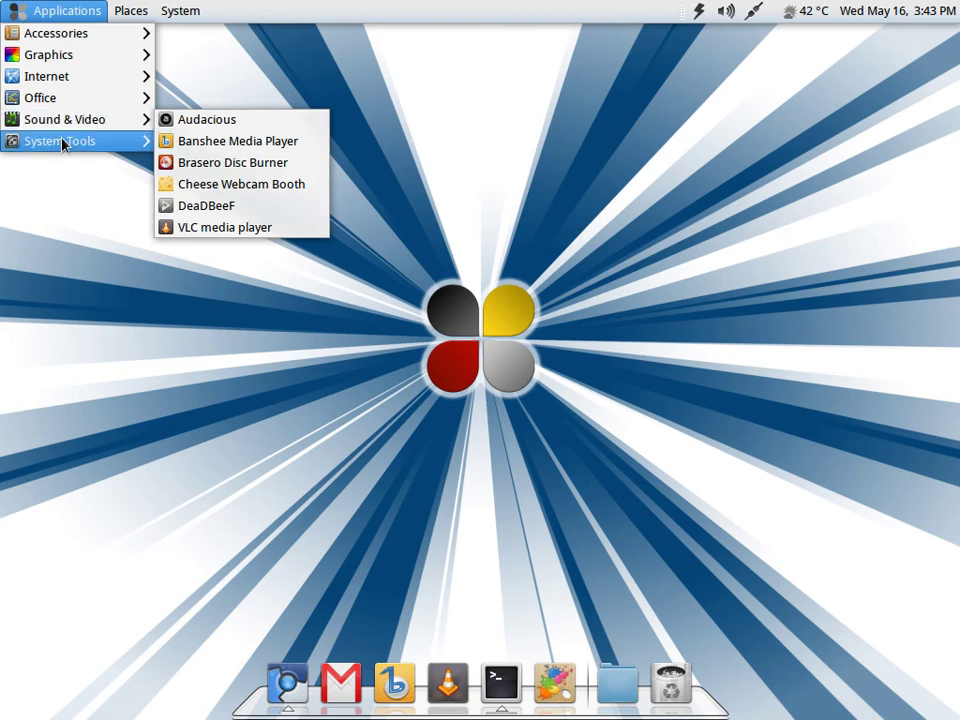
mouse_move(60, 145)
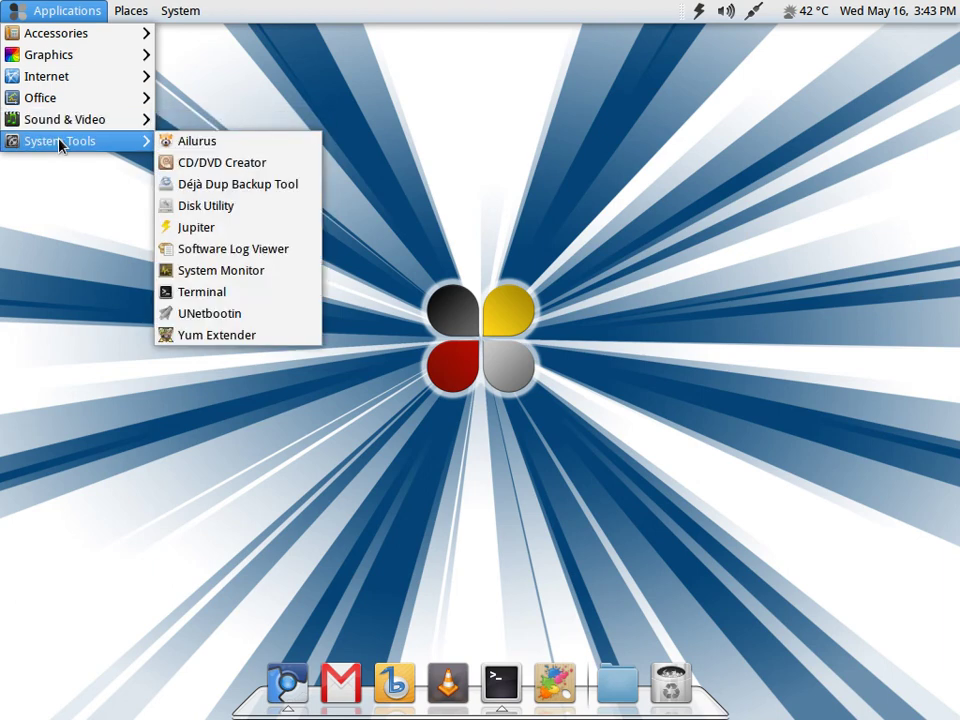
click(292, 335)
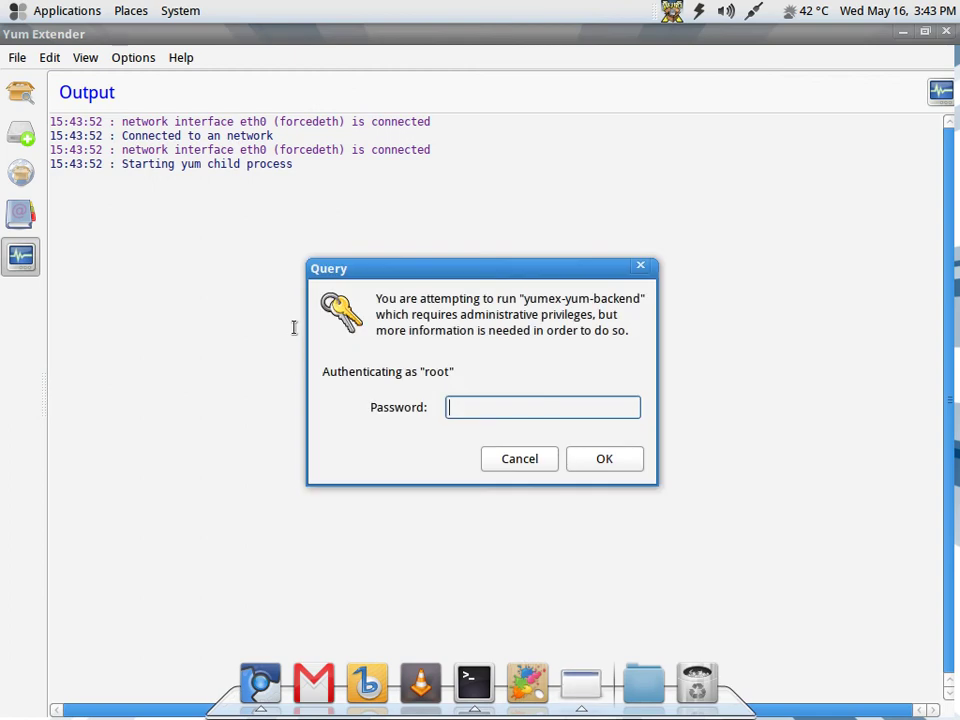
text(*********)
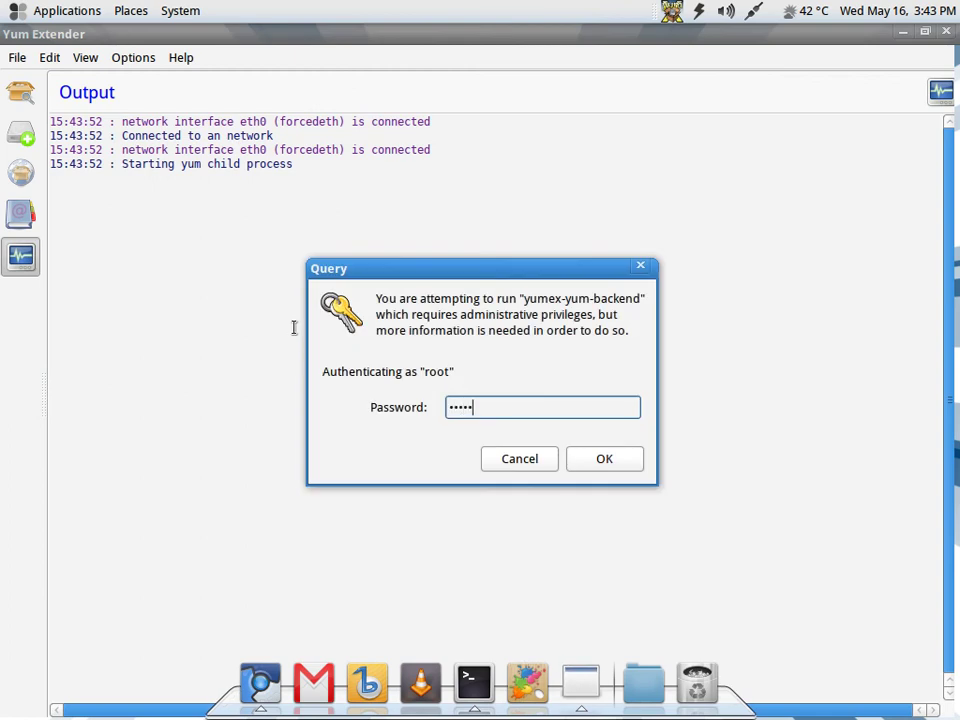
key(Return)
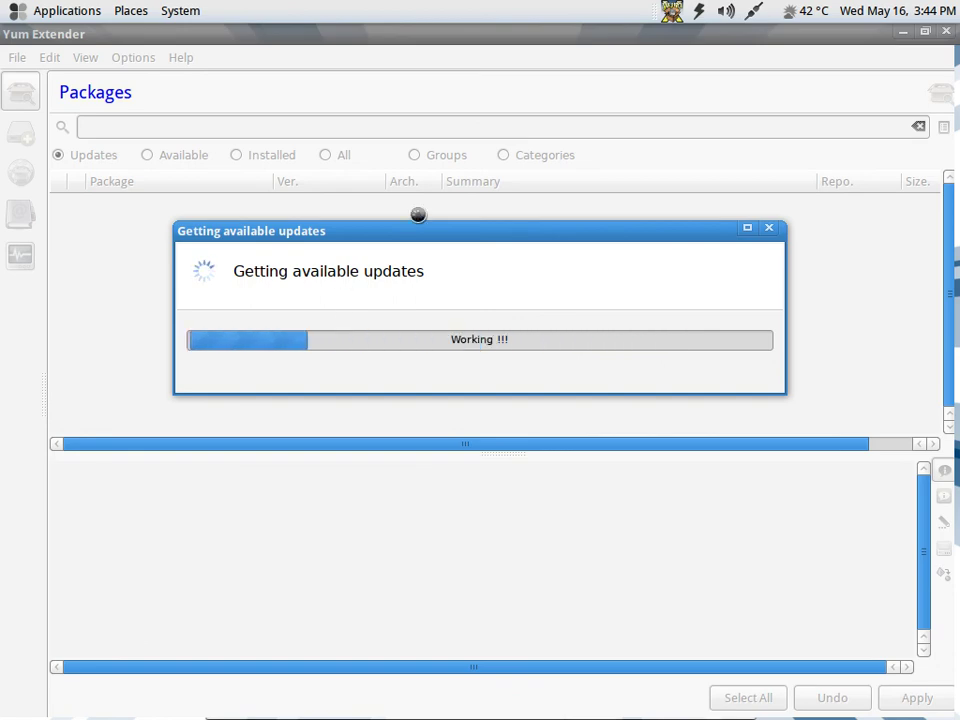
Open the Software Updates preferences to view the update settings, and close them.
click(198, 11)
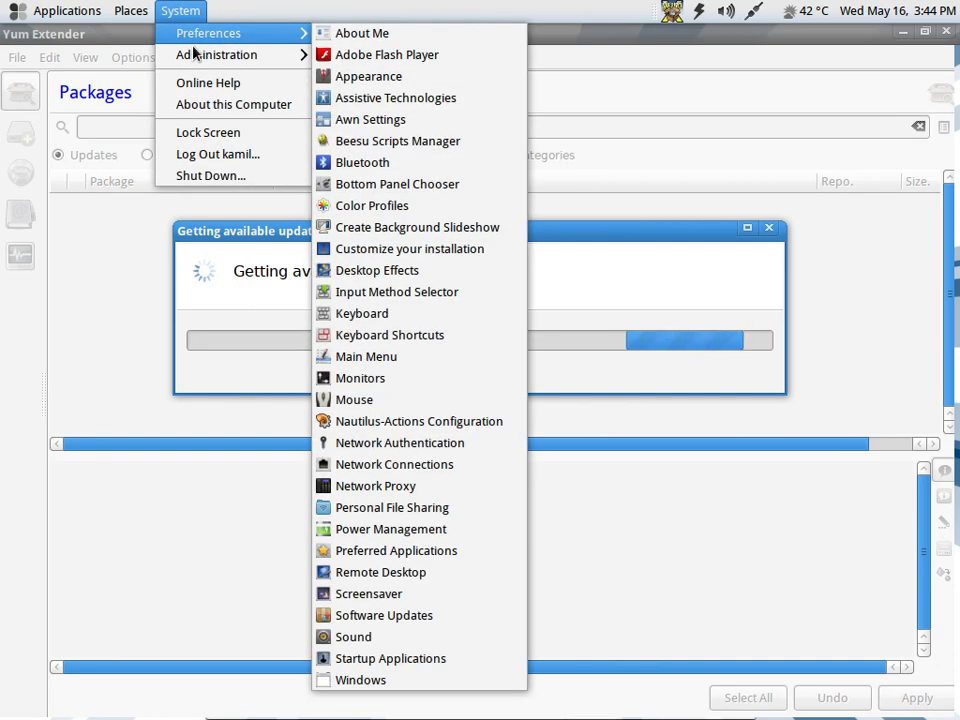
mouse_move(206, 37)
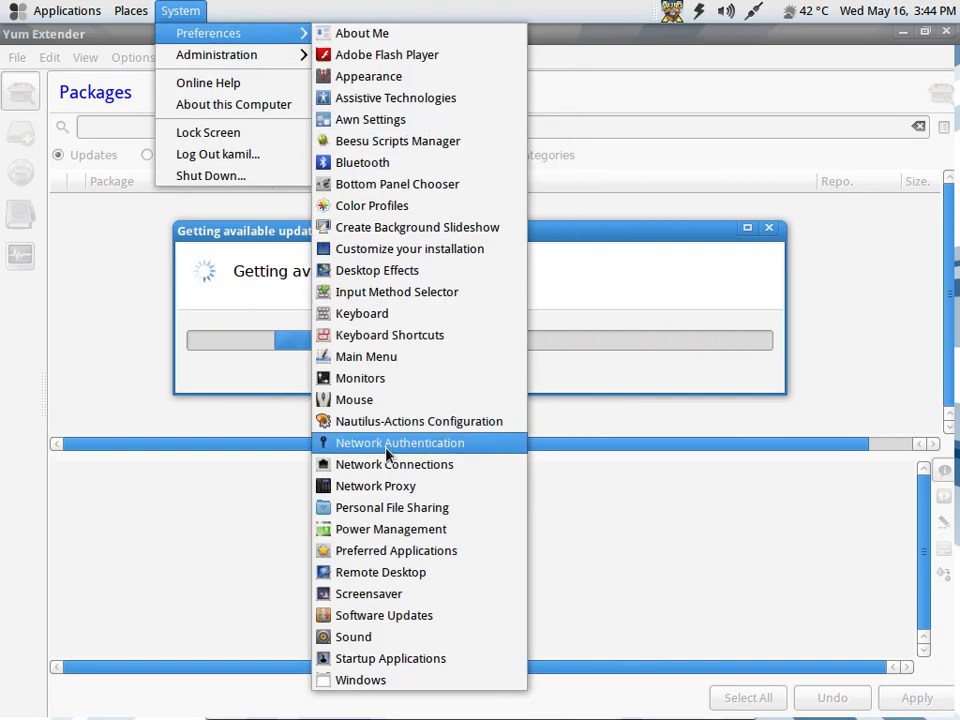
click(380, 615)
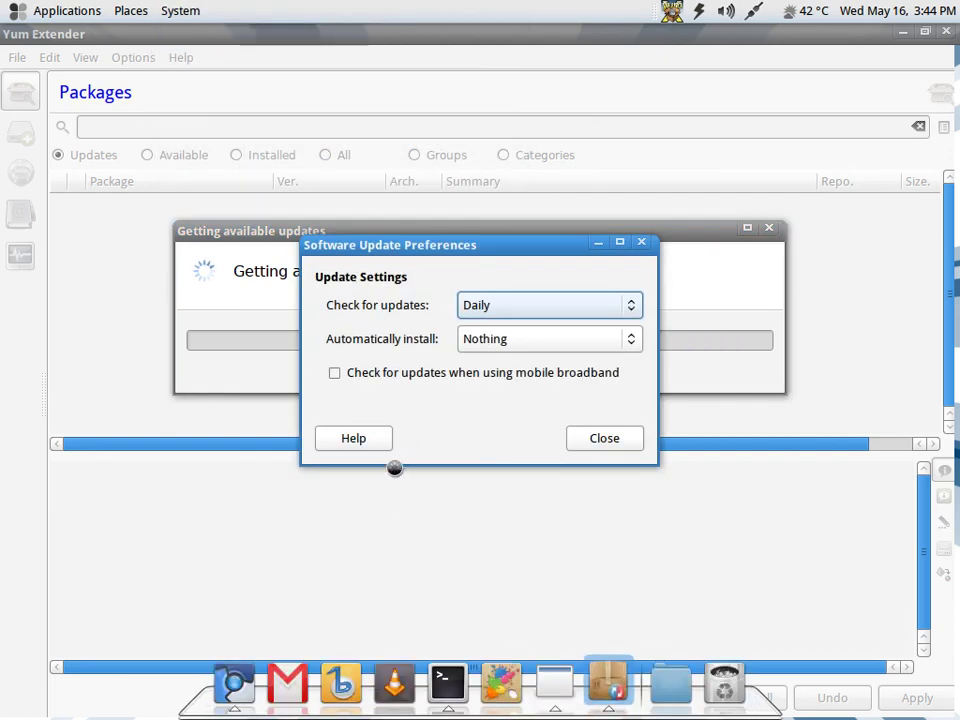
click(580, 440)
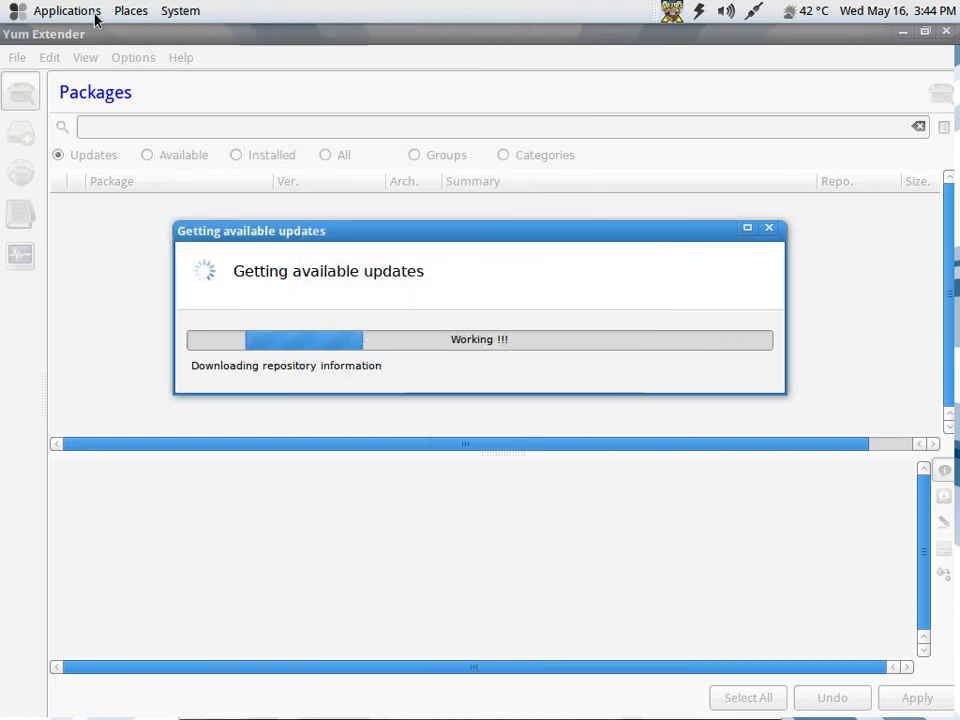
Check for system updates with the Software Update administration tool, closing Yum Extender and dismissing the update result.
click(188, 13)
mouse_move(190, 58)
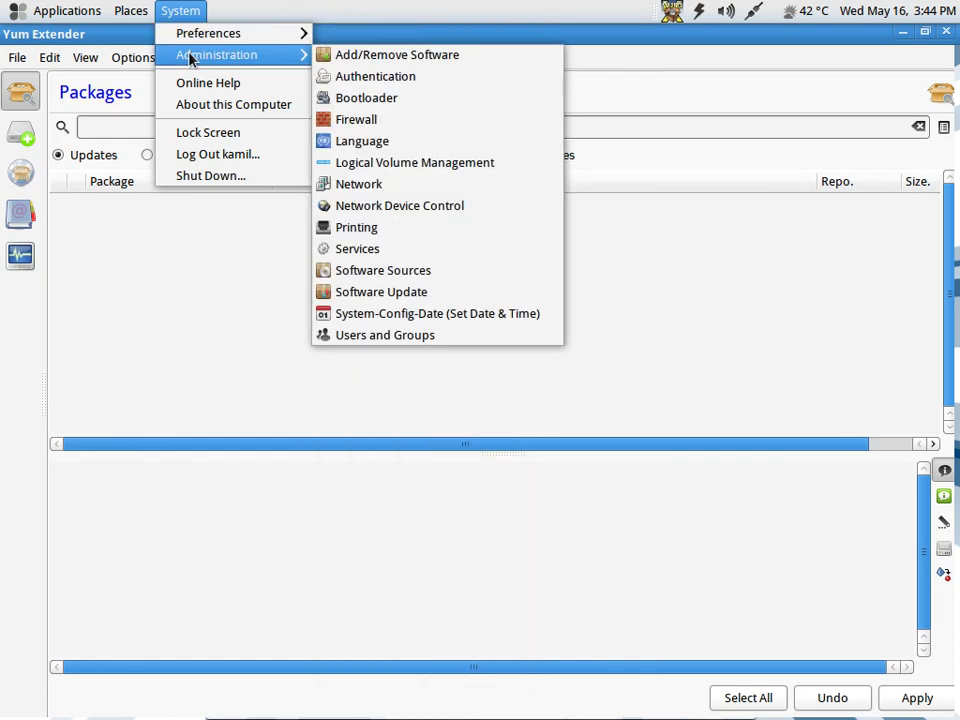
click(370, 292)
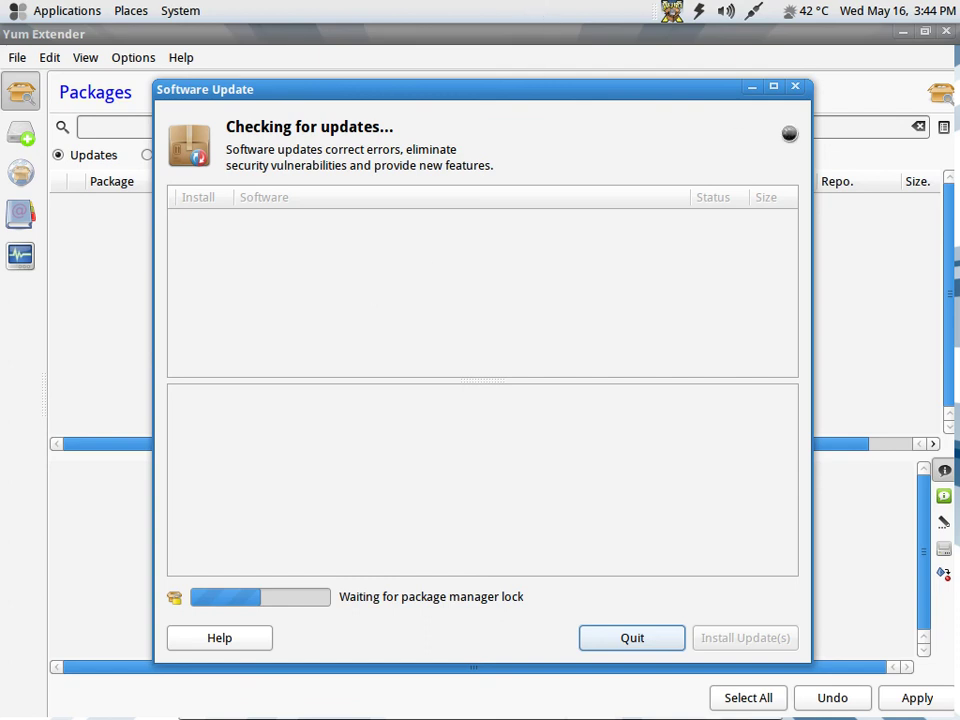
click(946, 31)
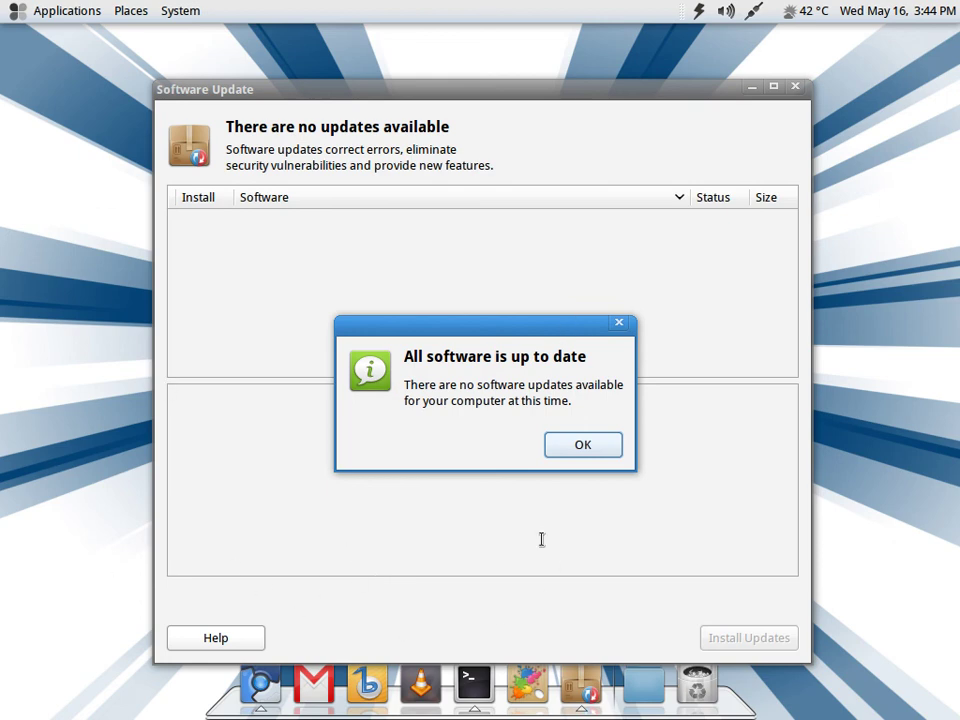
click(612, 454)
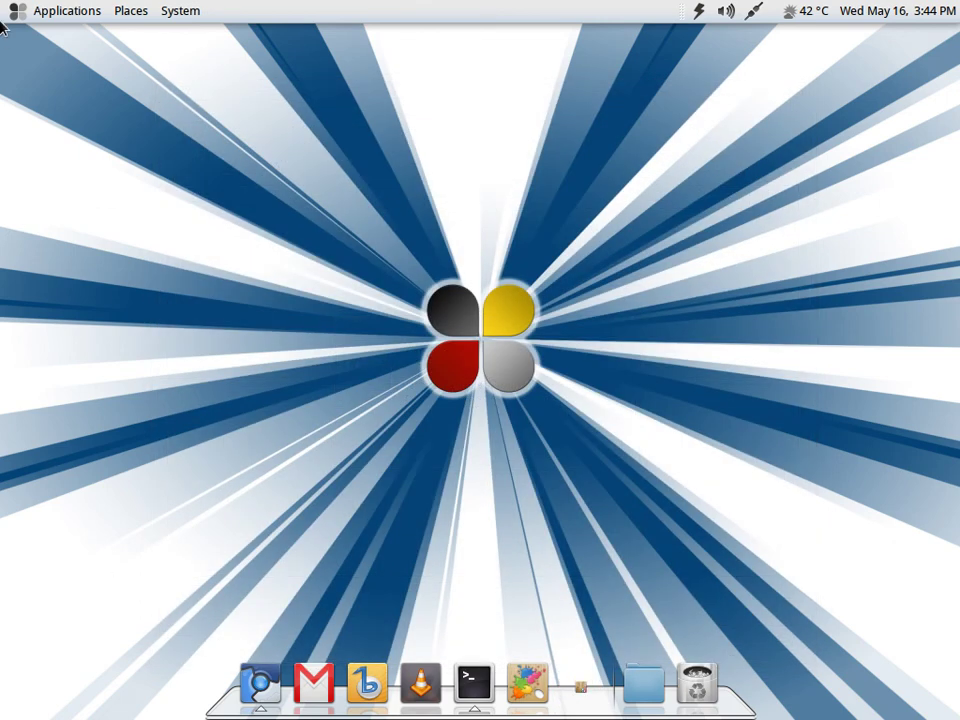
Open Tomboy Notes from the Accessories applications and display the "Things to mention" note with the yum commands.
click(30, 11)
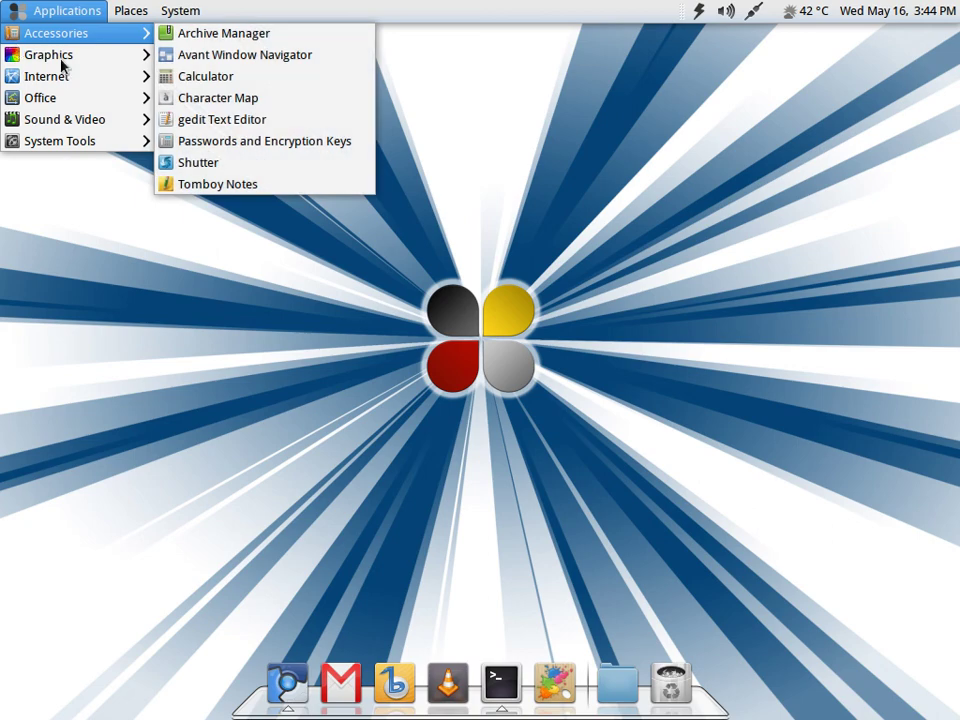
mouse_move(82, 36)
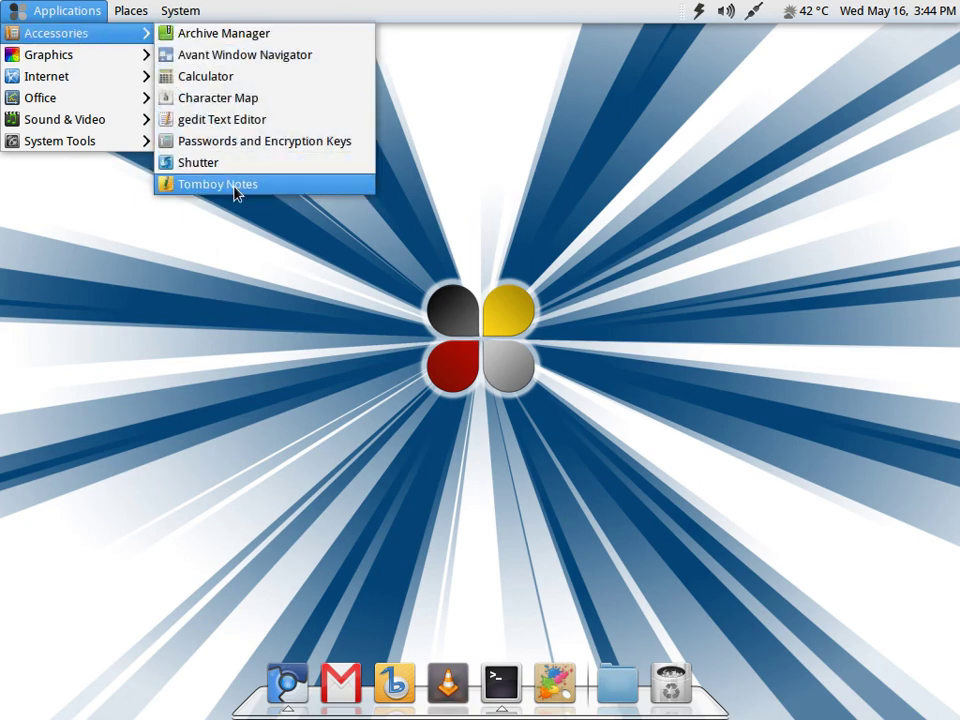
click(232, 186)
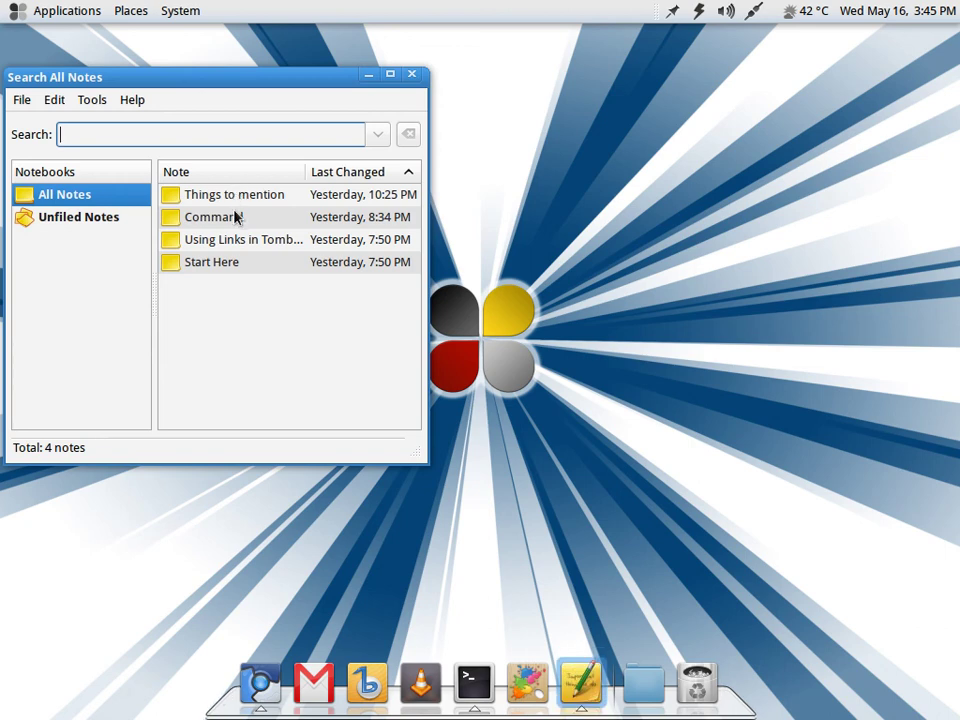
double_click(233, 200)
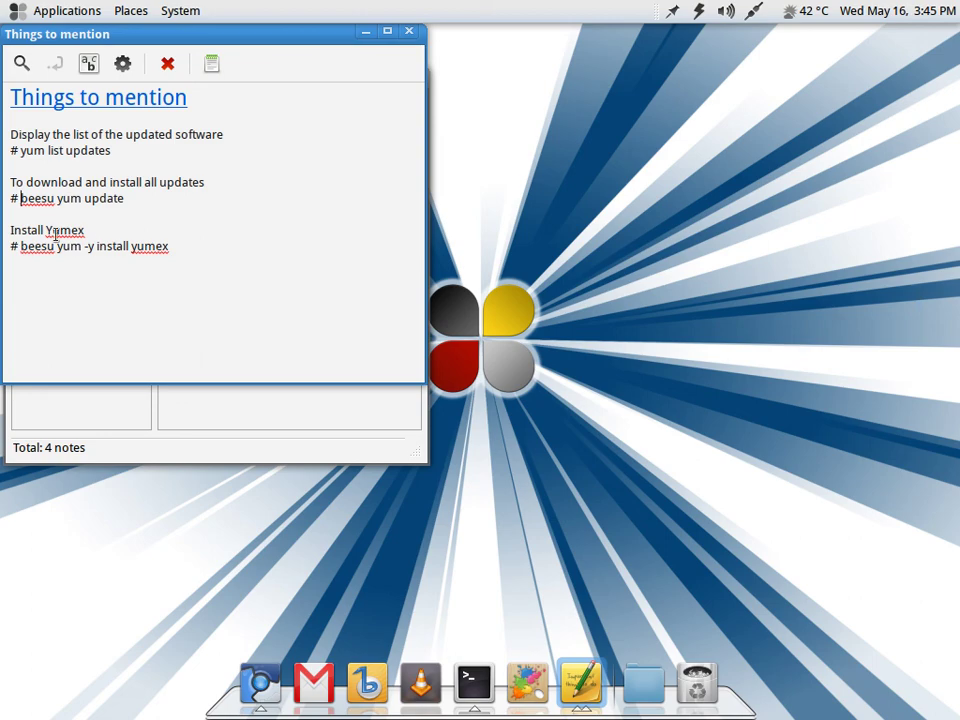
Review the system preferences and administration tools, open Add/Remove Software for a look, and close it.
click(182, 8)
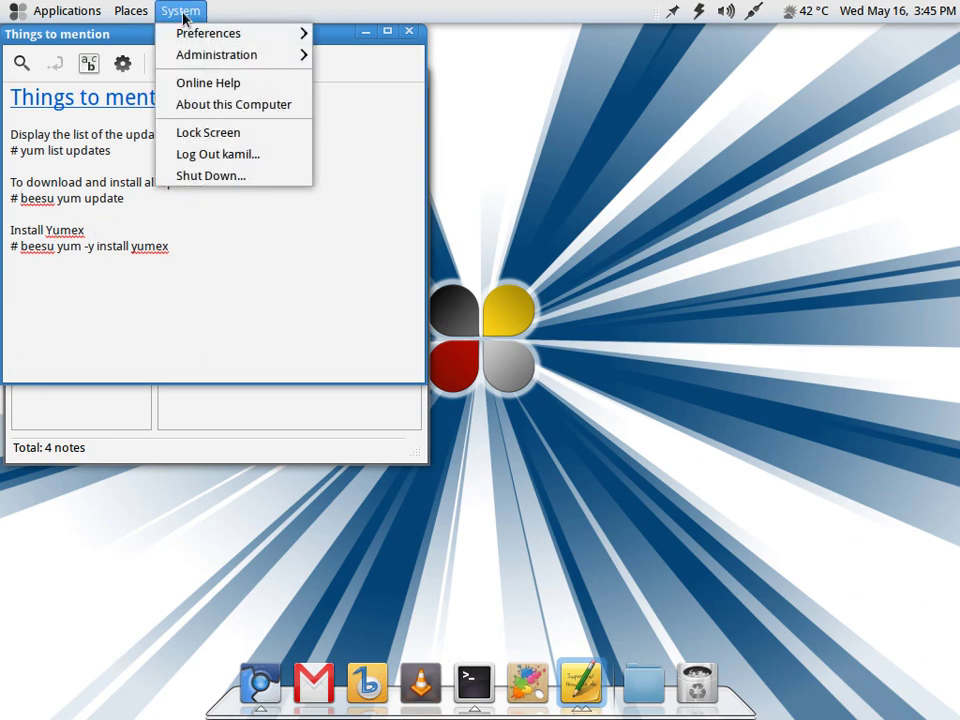
mouse_move(188, 36)
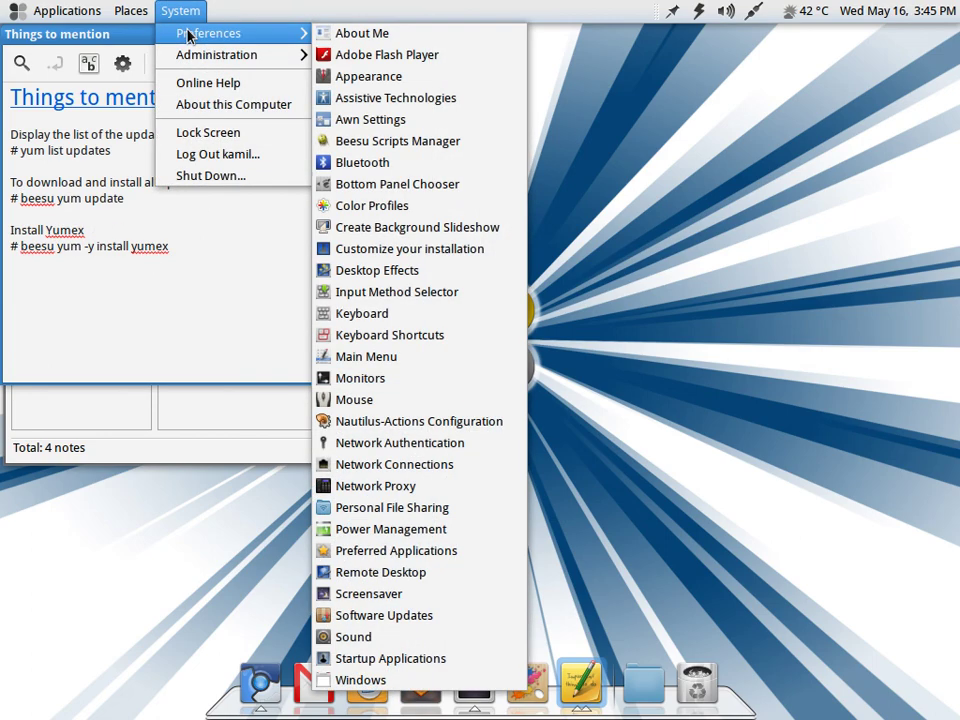
mouse_move(225, 55)
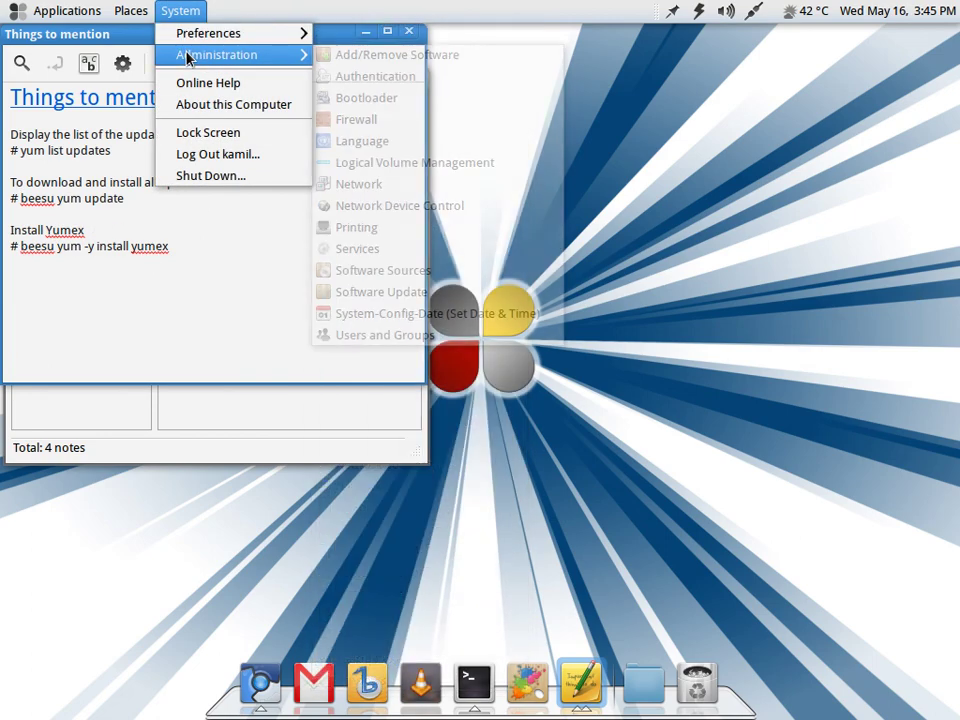
click(392, 55)
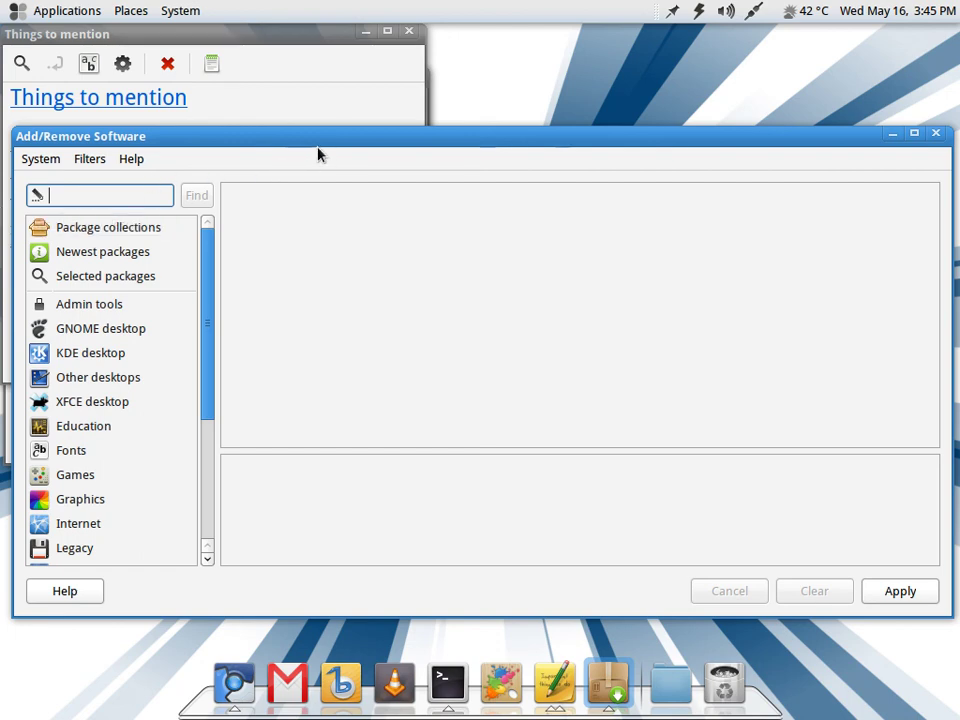
drag(326, 146, 308, 151)
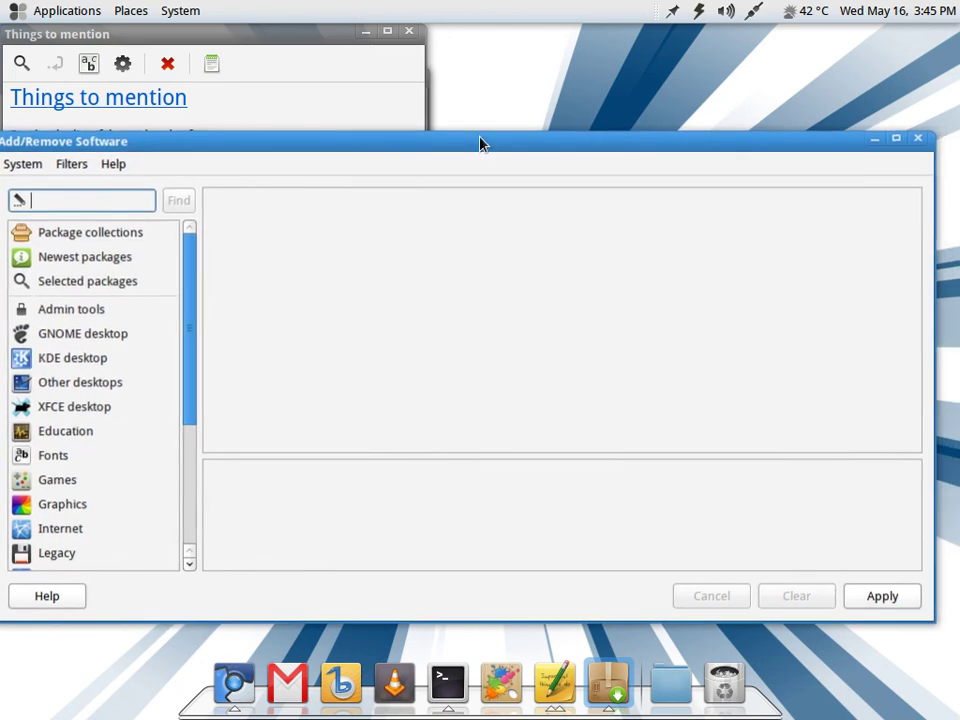
click(917, 138)
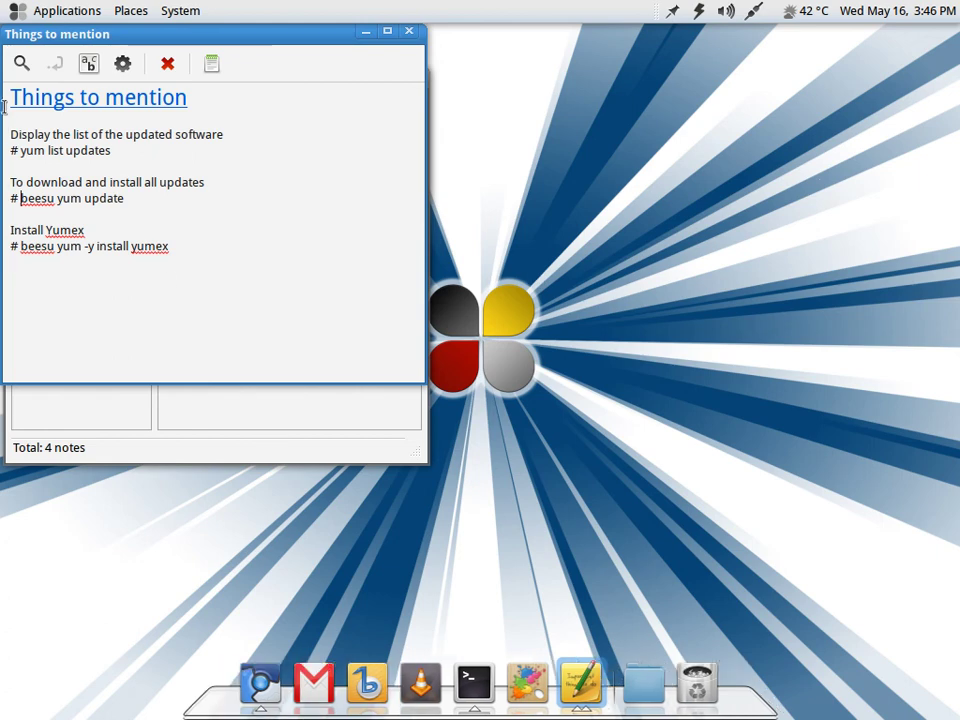
Reopen Yum Extender from the System Tools applications and enter the root password to authorize it.
click(25, 8)
mouse_move(90, 141)
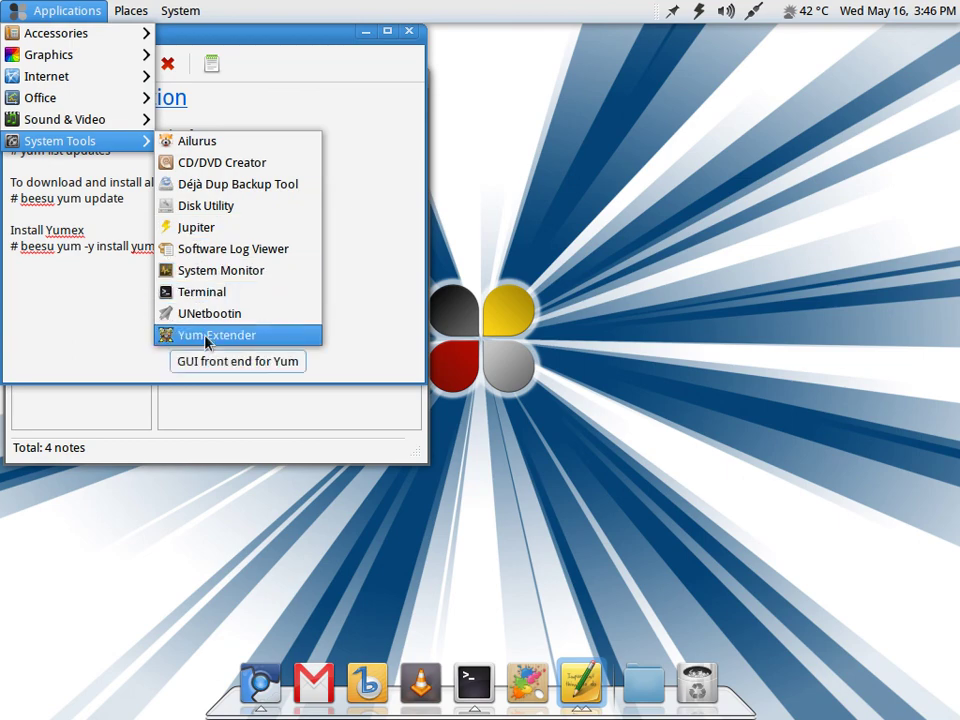
click(190, 337)
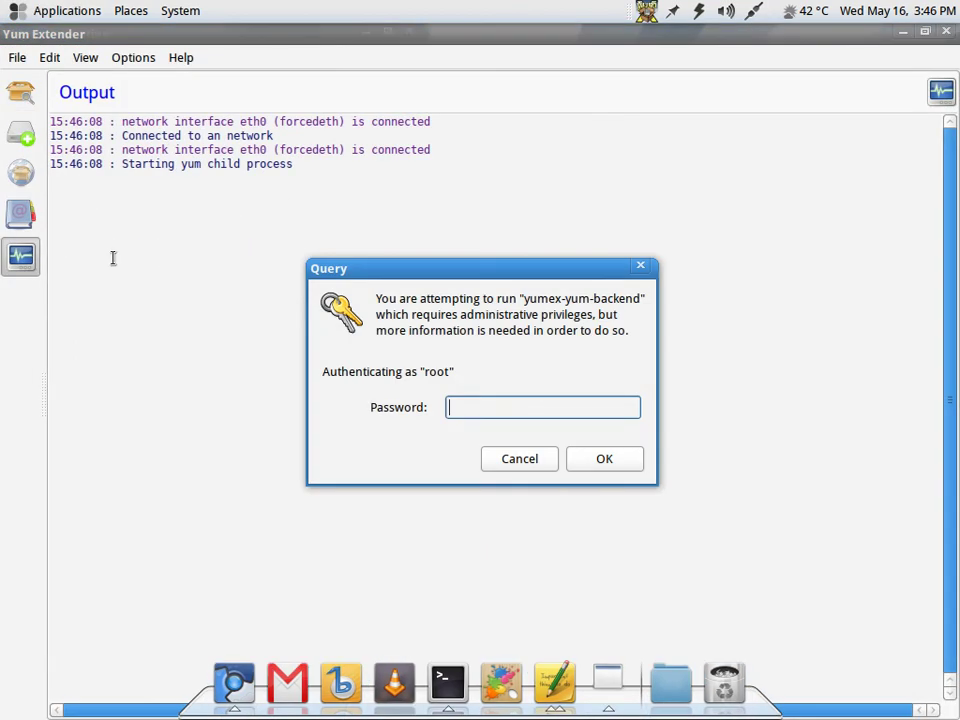
text(*******)
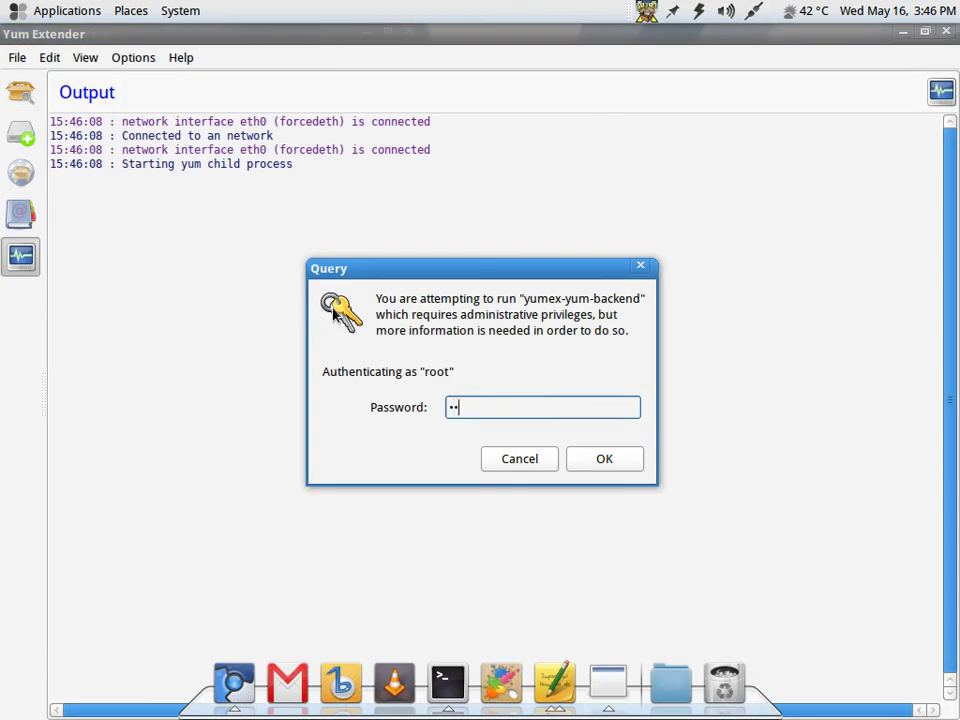
key(Return)
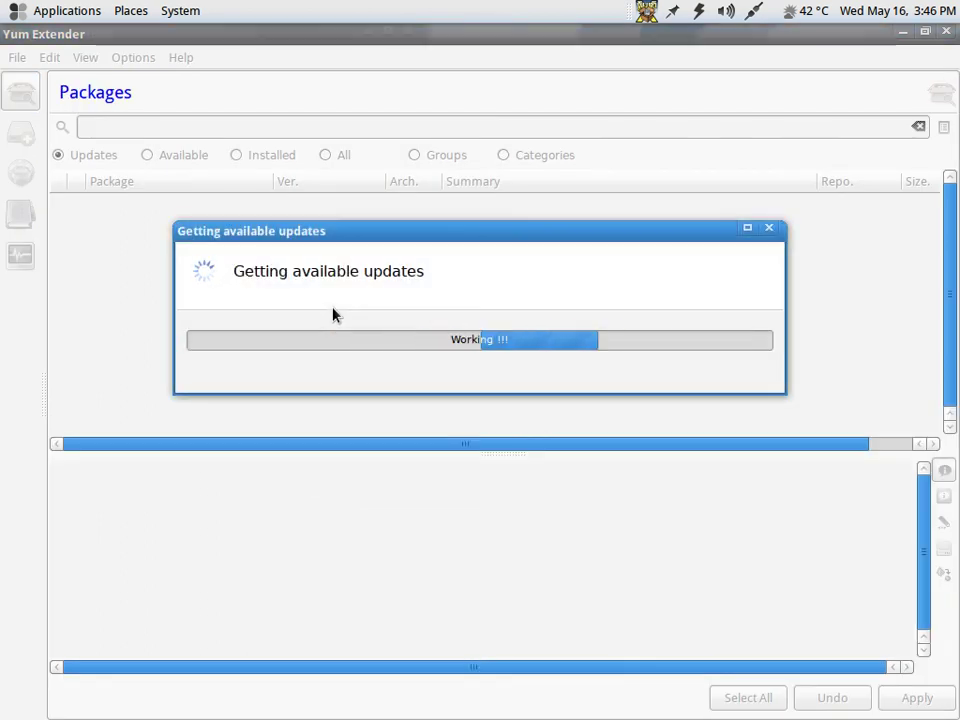
Search Yum Extender for gparted, mark the package, and install it, keeping the package manager open.
text(gparted)
key(Return)
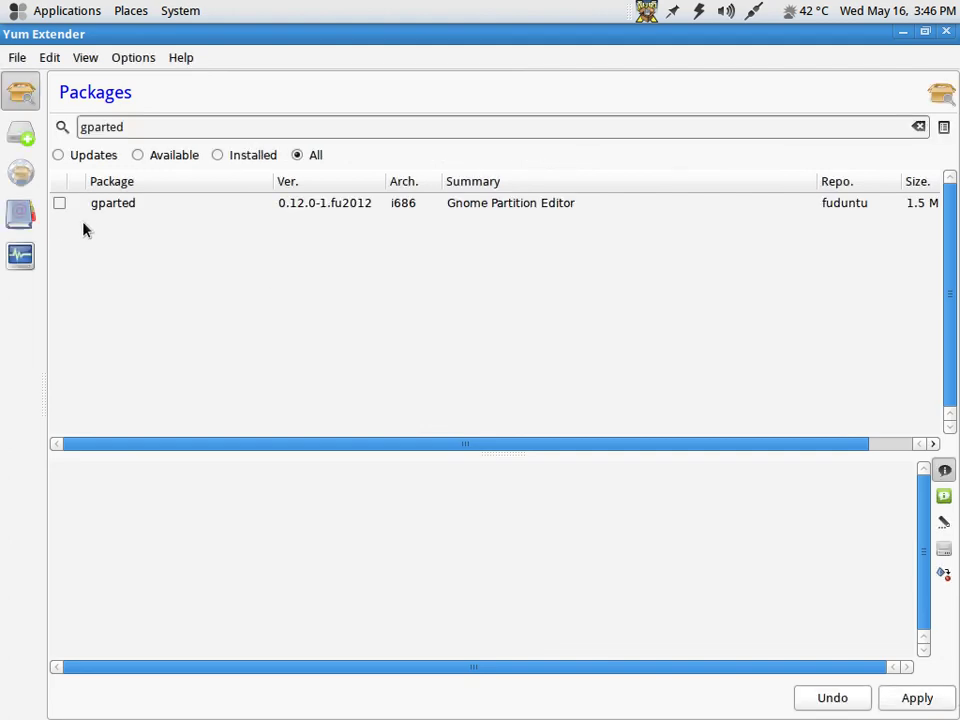
click(60, 204)
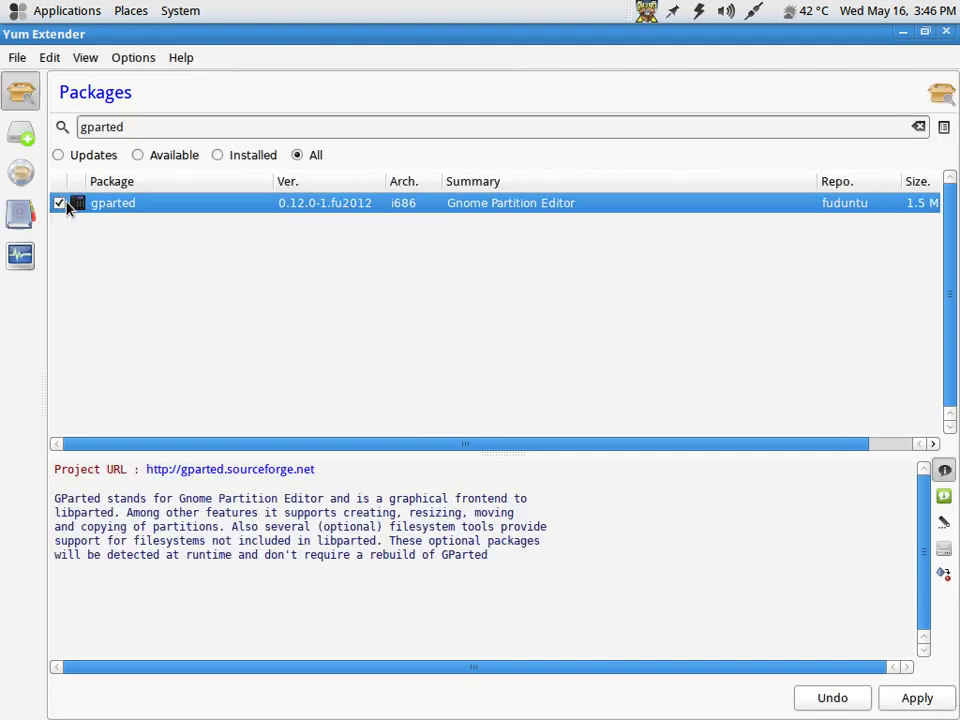
click(926, 699)
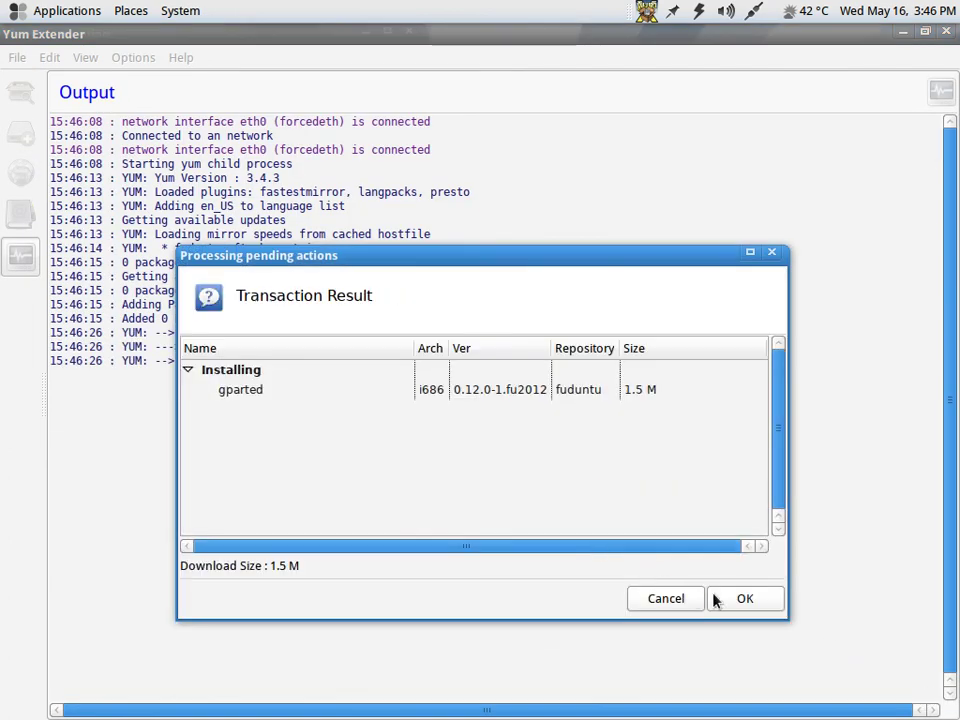
click(725, 597)
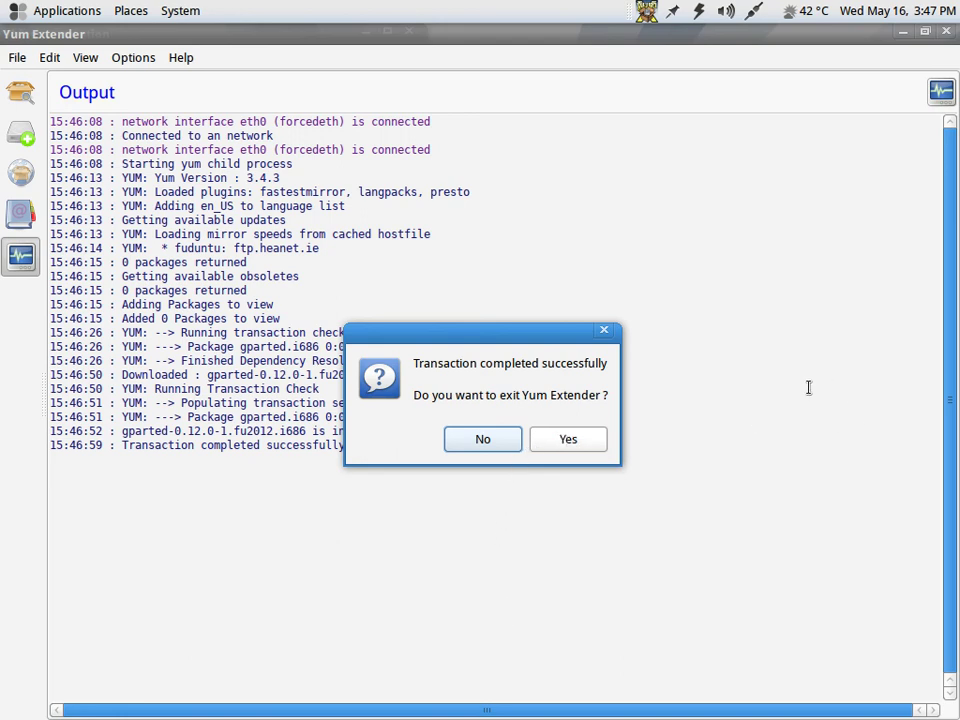
click(484, 443)
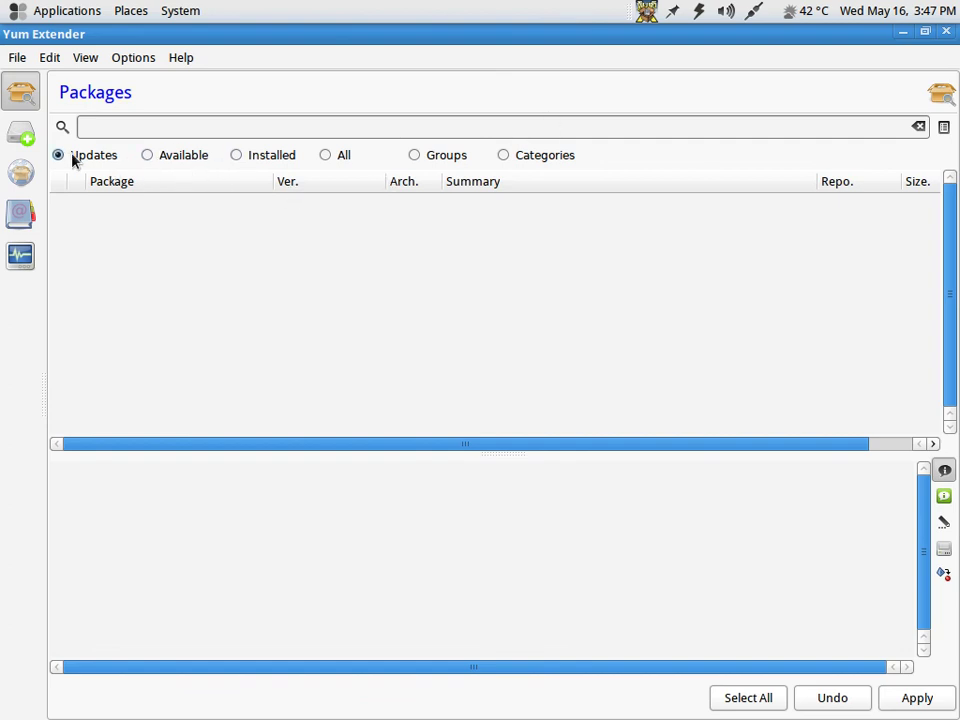
Look over Yum Extender's pending actions and repositories, and close it along with the "Things to mention" note.
click(27, 144)
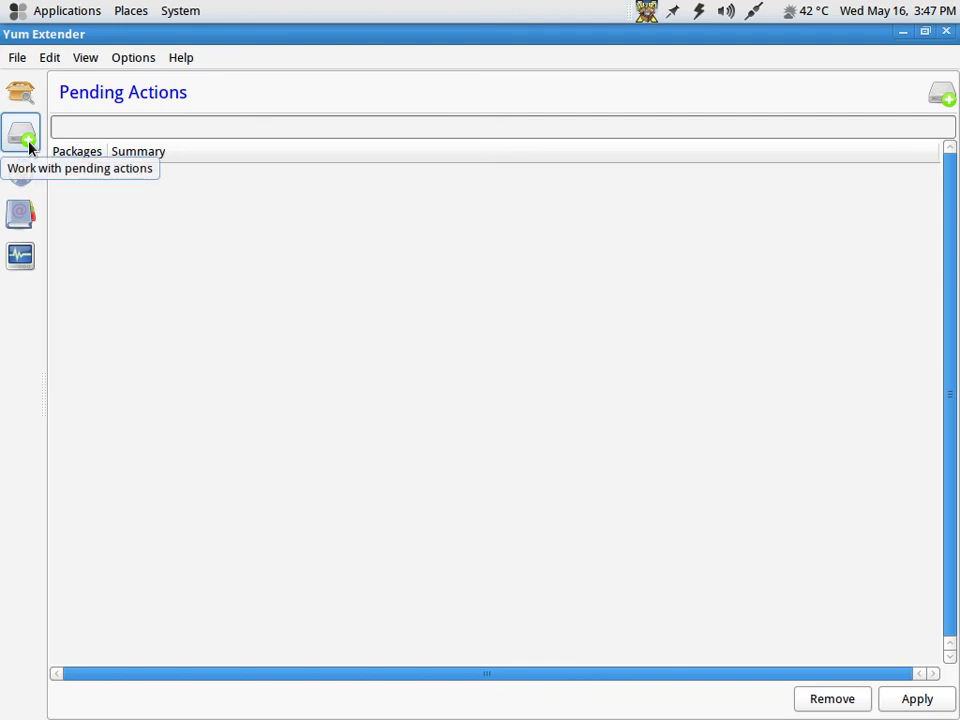
click(29, 184)
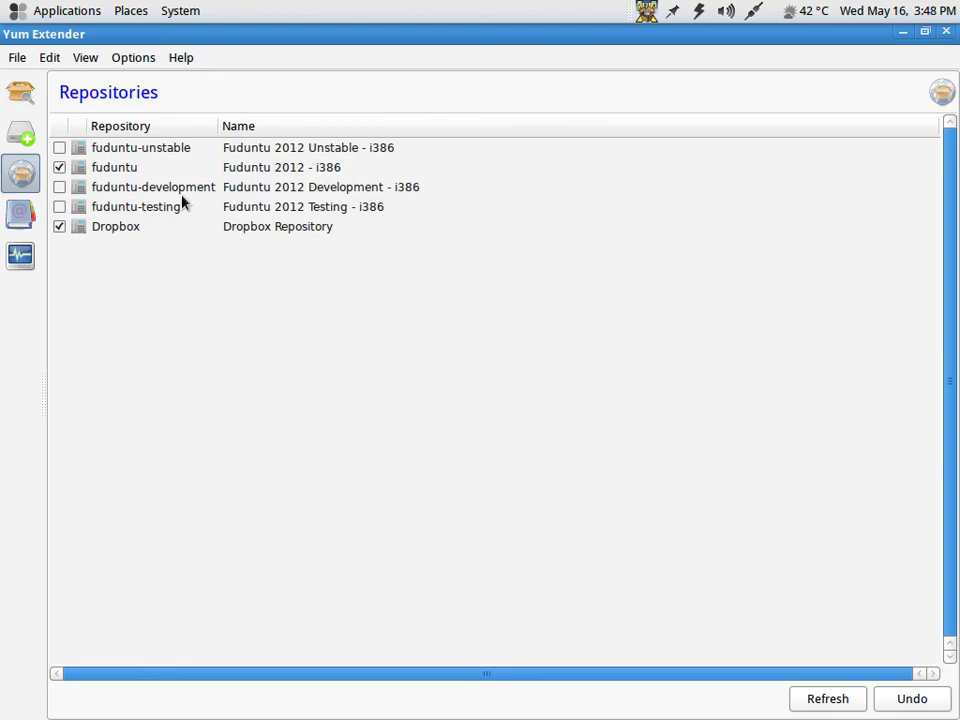
key(alt+F10)
key(alt+F10)
key(alt+F10)
key(alt+F10)
click(945, 33)
click(406, 35)
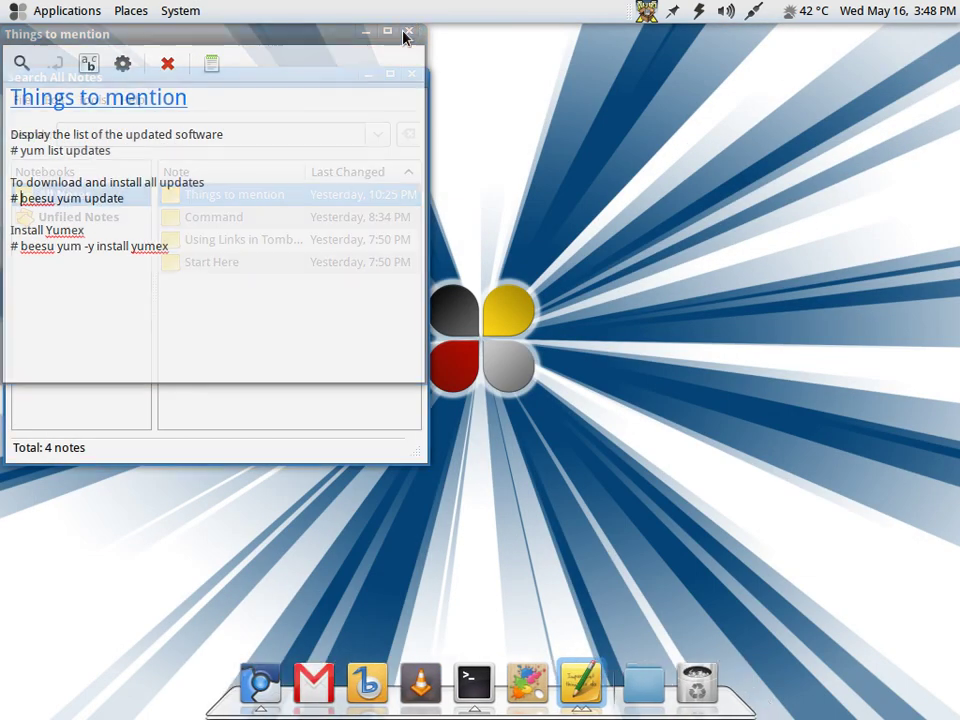
Close the notes search window, open the Software Sources administration tool to review the enabled repositories, and close it.
click(418, 75)
click(170, 12)
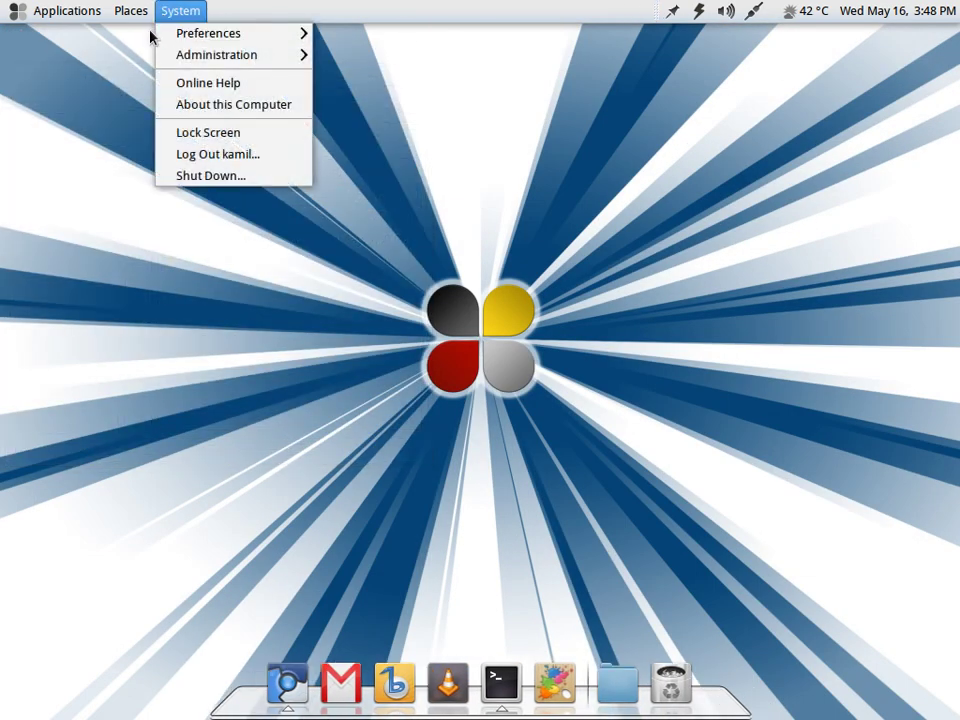
mouse_move(195, 54)
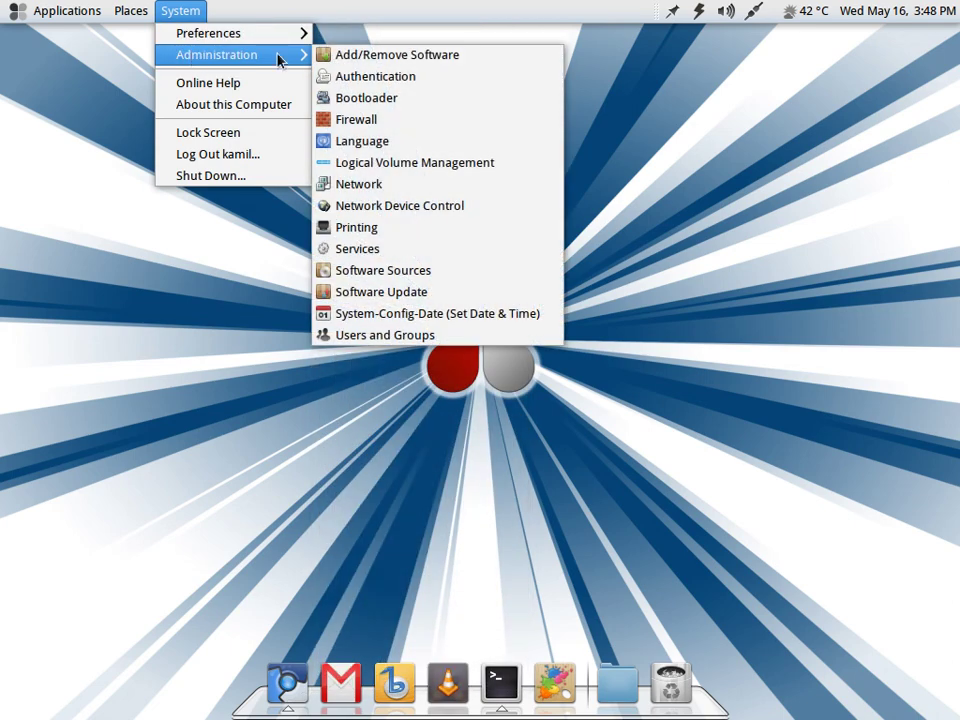
click(388, 271)
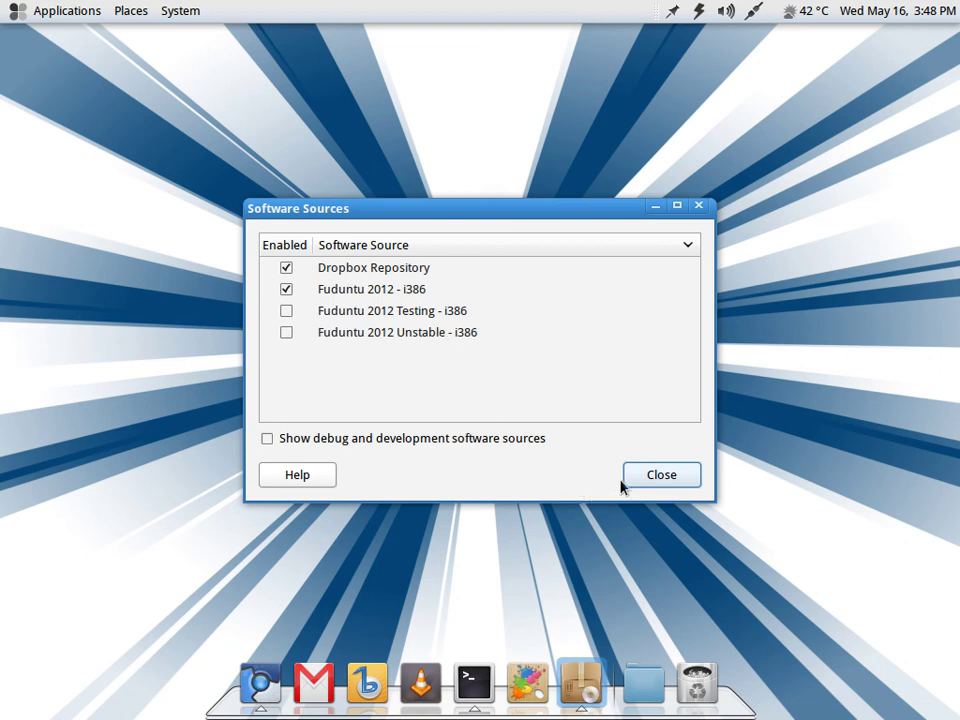
click(645, 476)
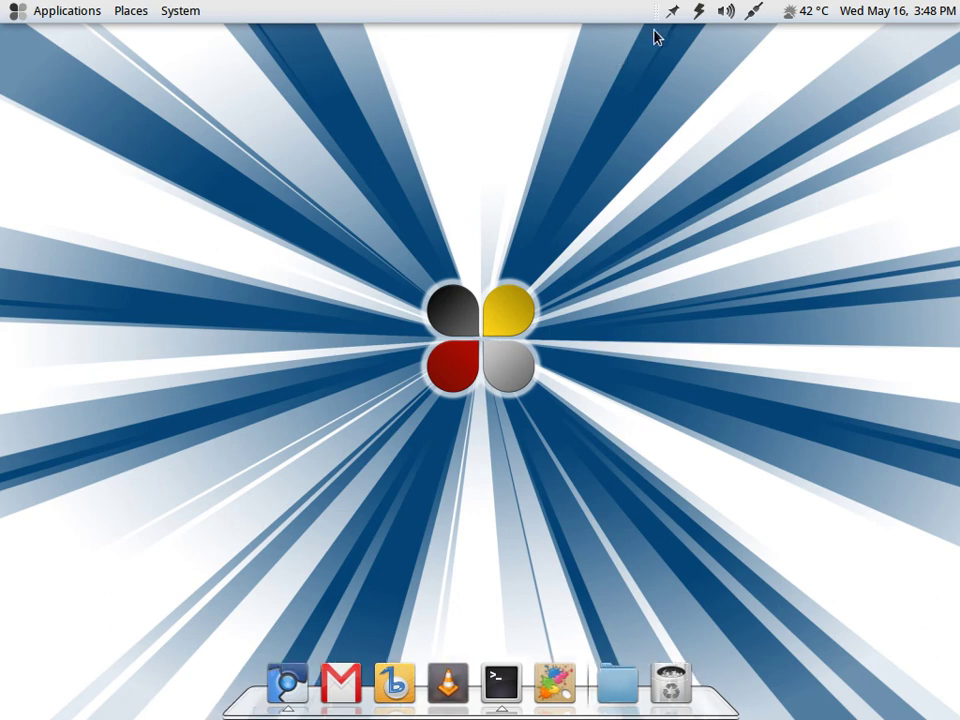
Start Yum Extender from the System Tools applications and authorize it with the root password.
click(19, 11)
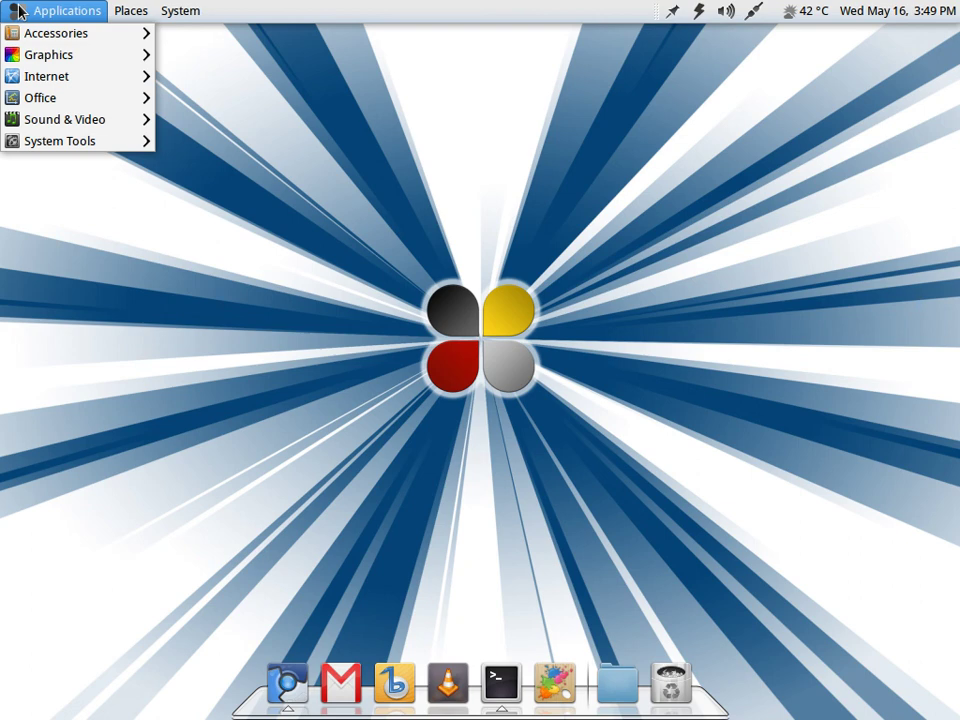
mouse_move(64, 145)
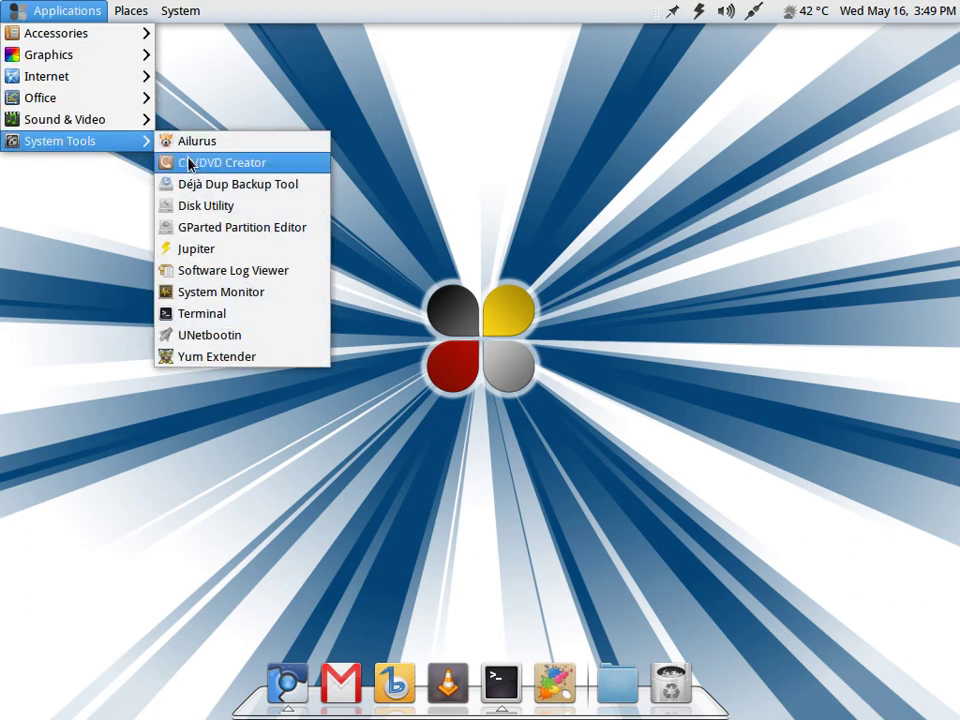
click(182, 358)
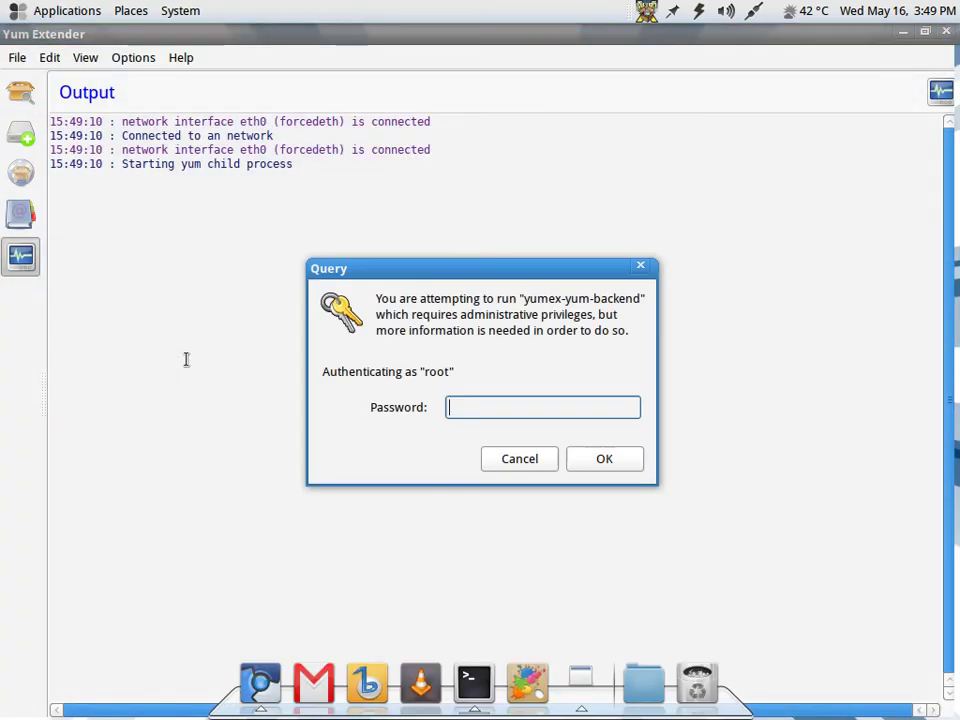
text(•••)
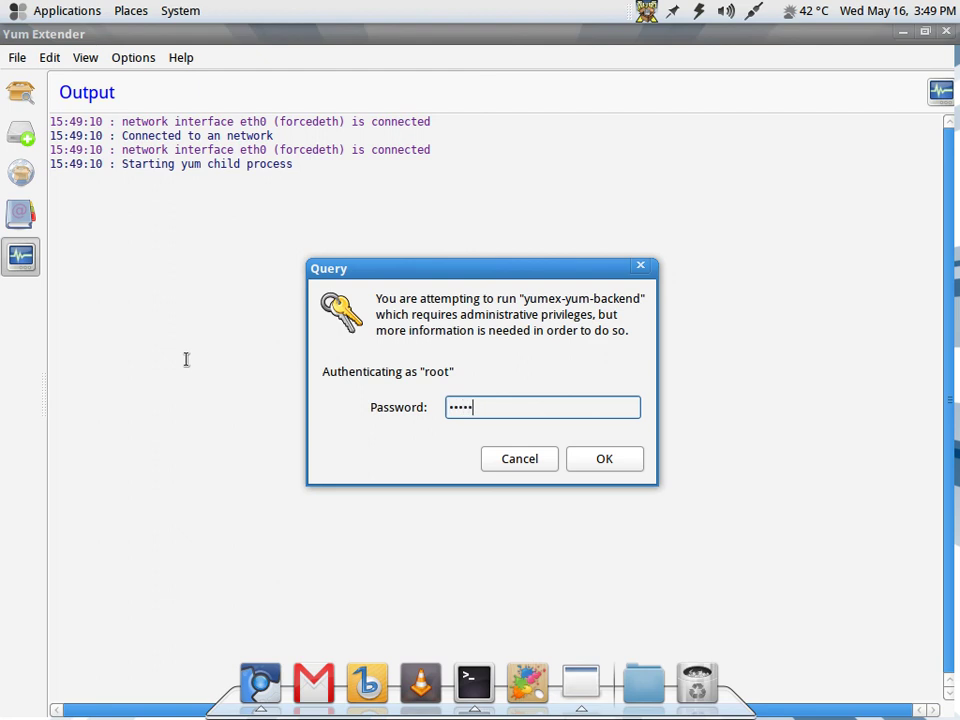
key(Return)
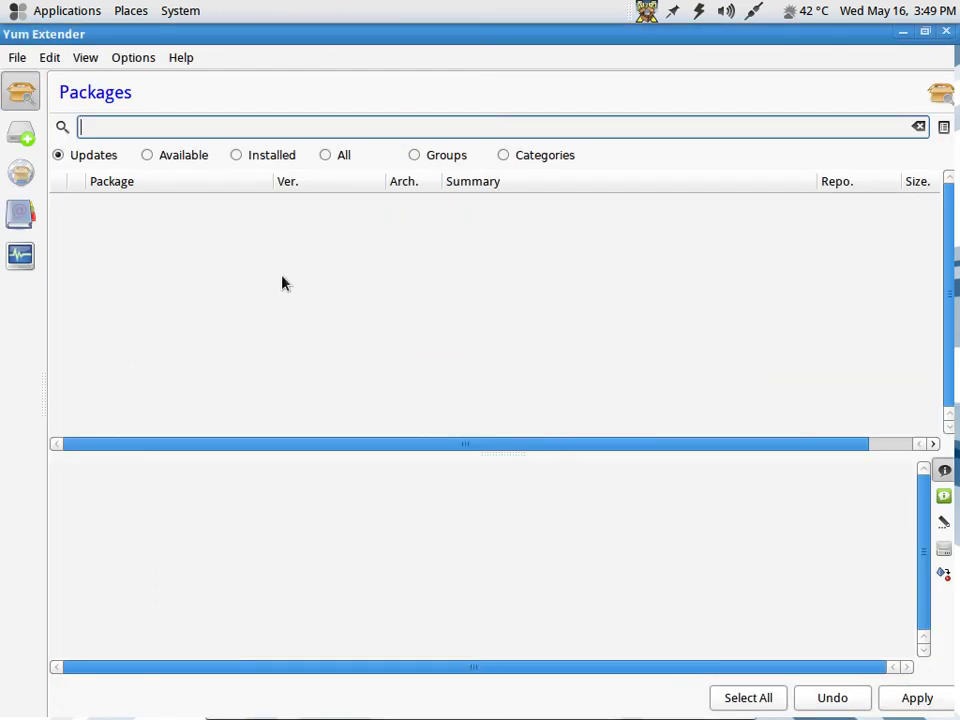
Search all packages in Yum Extender for mumble and for choqok, and close the package manager.
text(mumble)
key(Return)
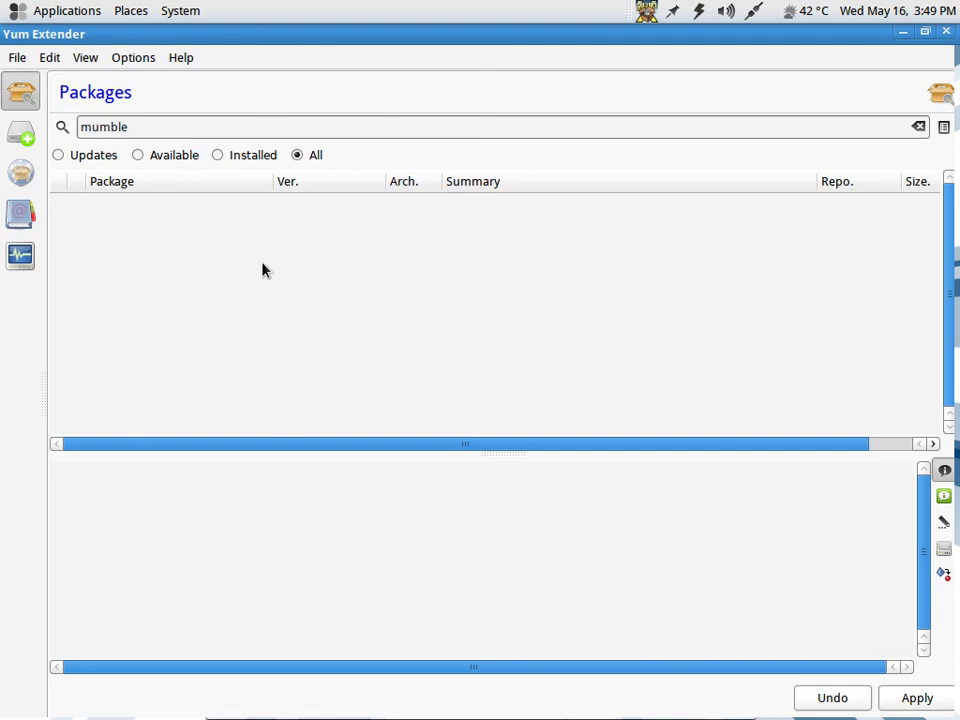
click(4, 106)
text(ch)
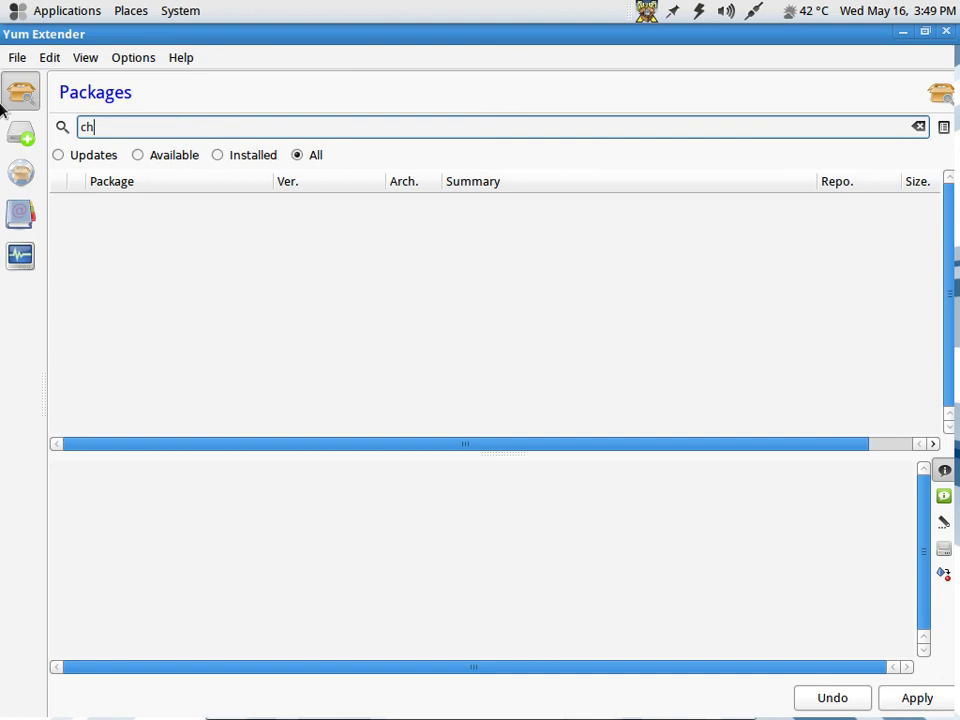
key(BackSpace)
text(hoo)
text(ok)
key(Return)
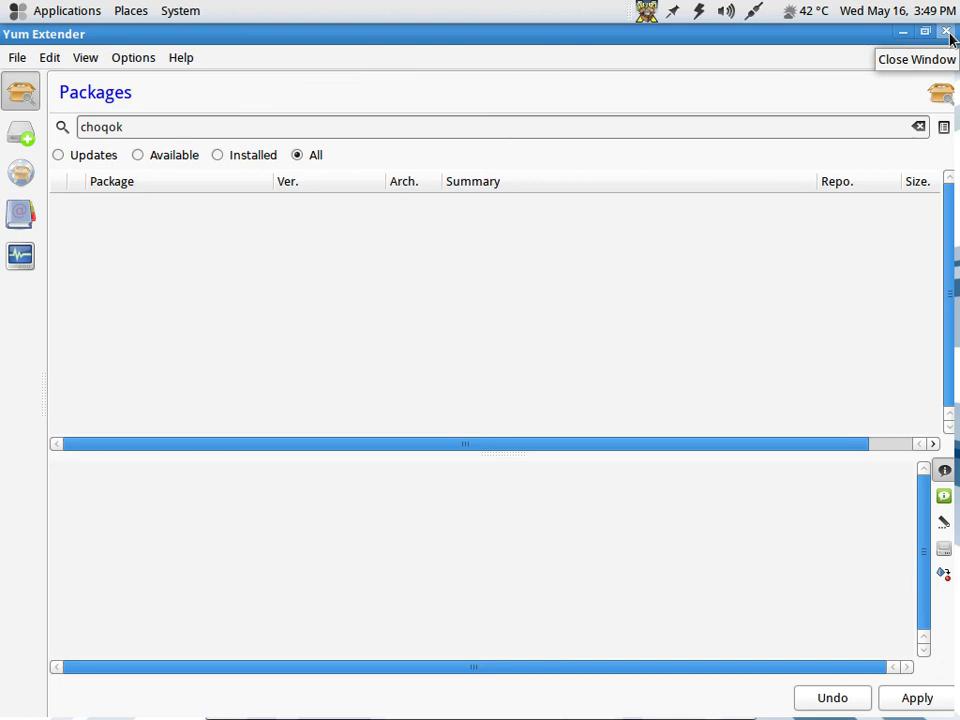
click(947, 33)
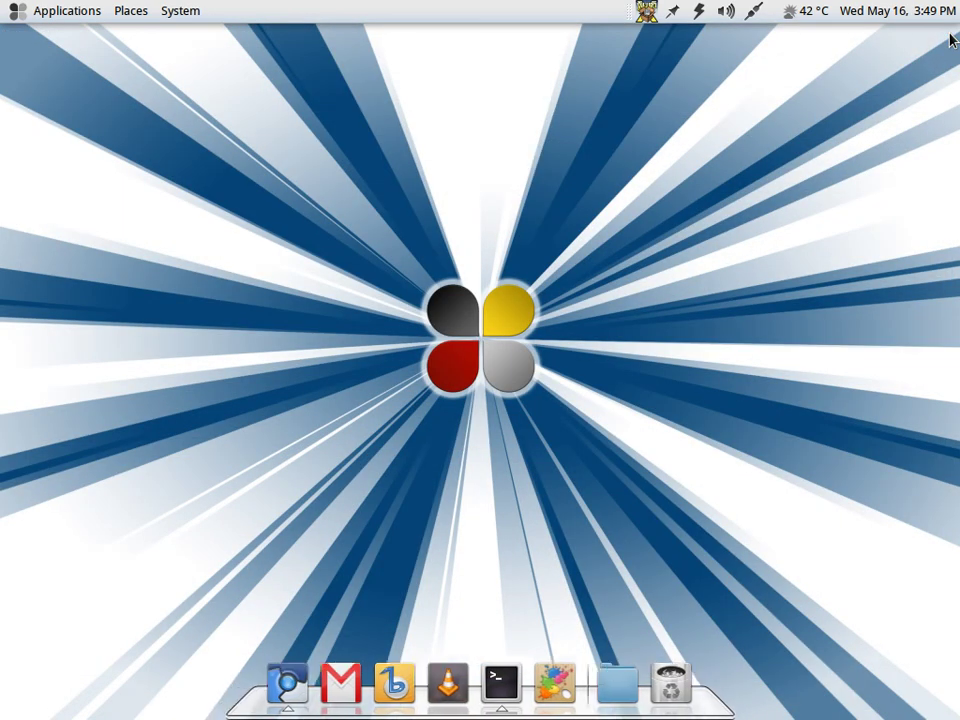
Open Audacious from the Sound & Video applications, try to play the listed track, and close the player.
click(16, 10)
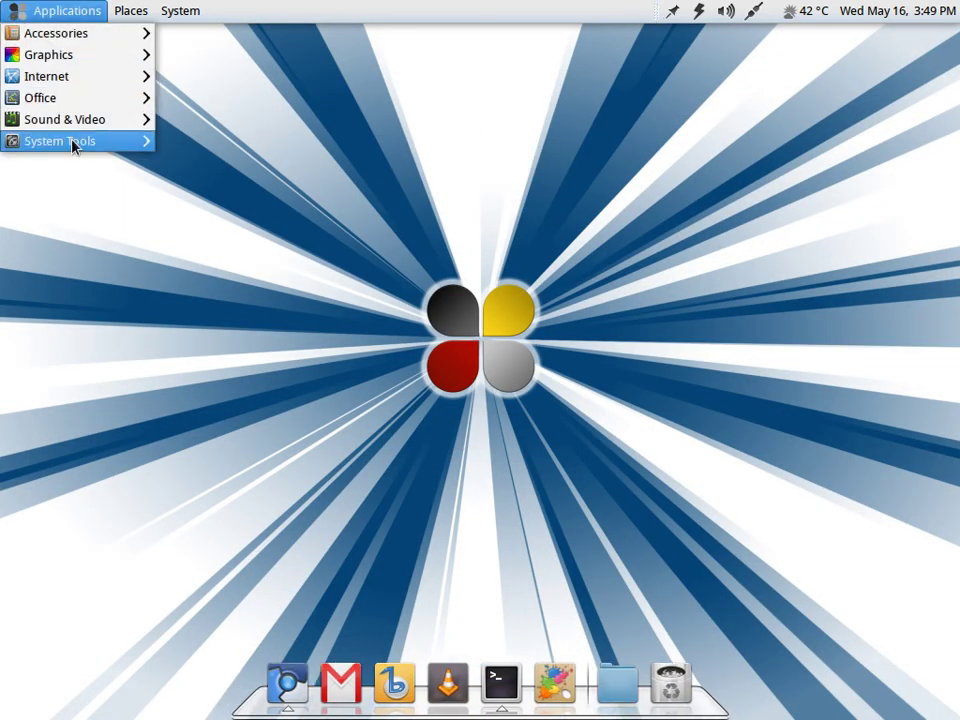
mouse_move(75, 141)
mouse_move(100, 119)
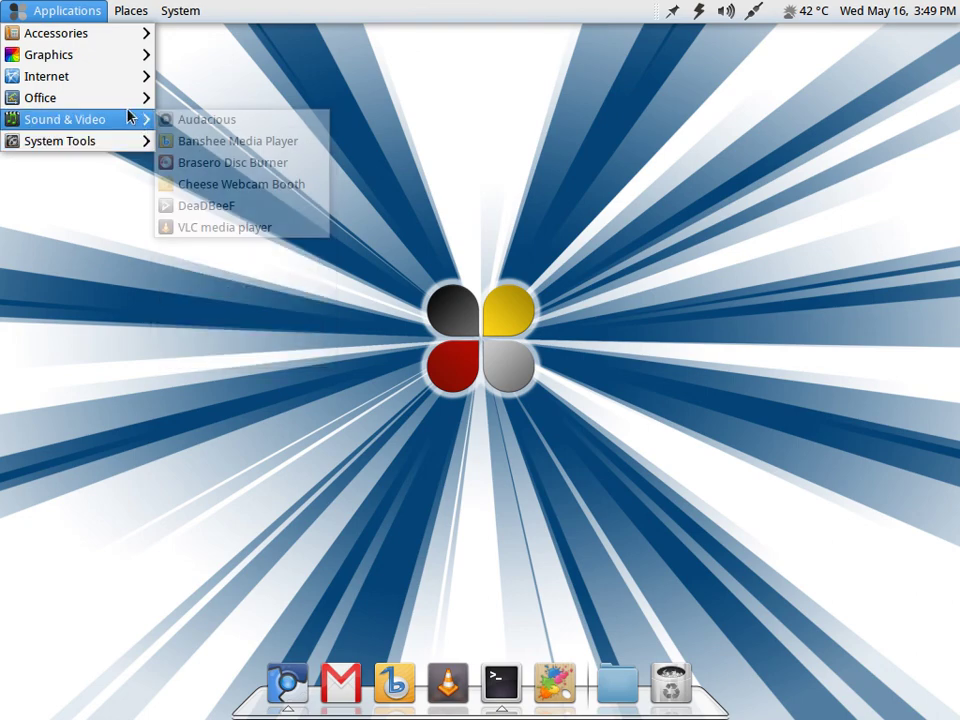
click(186, 120)
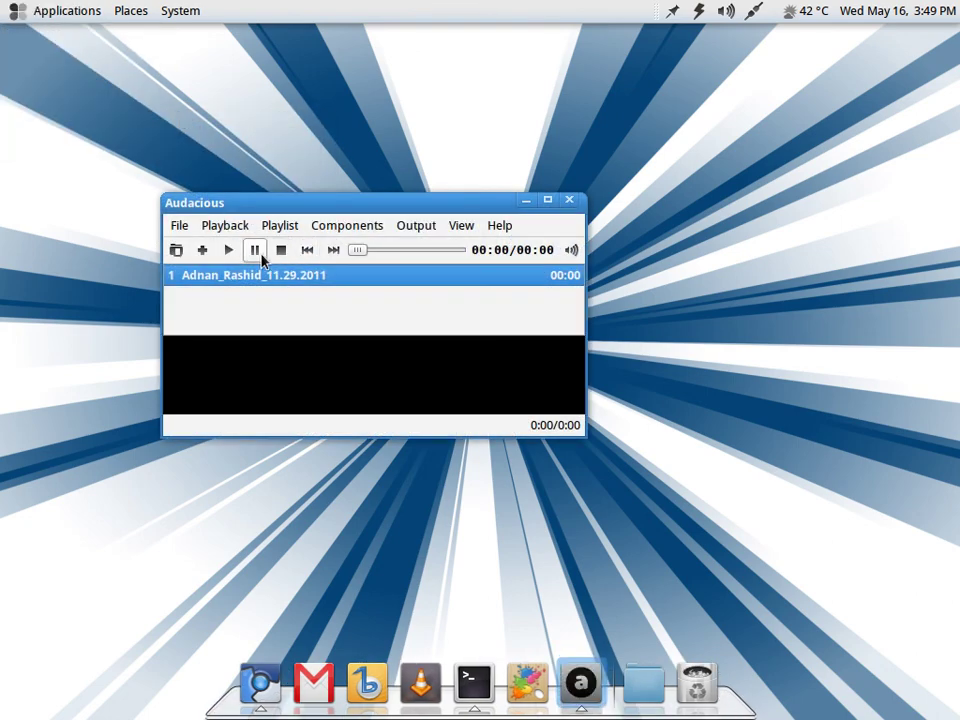
click(226, 251)
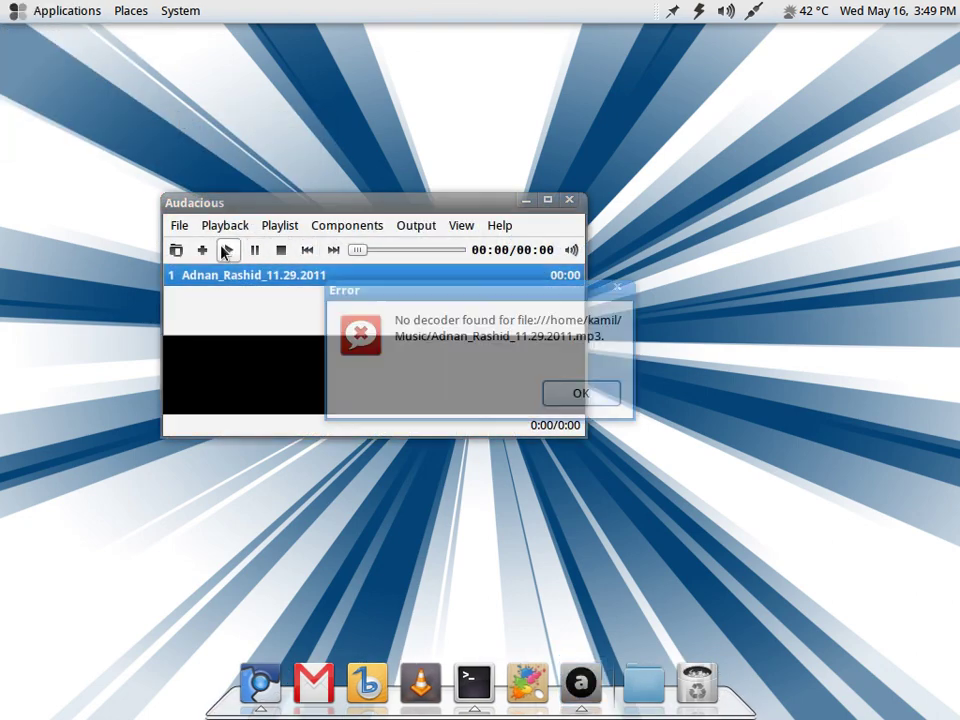
click(581, 396)
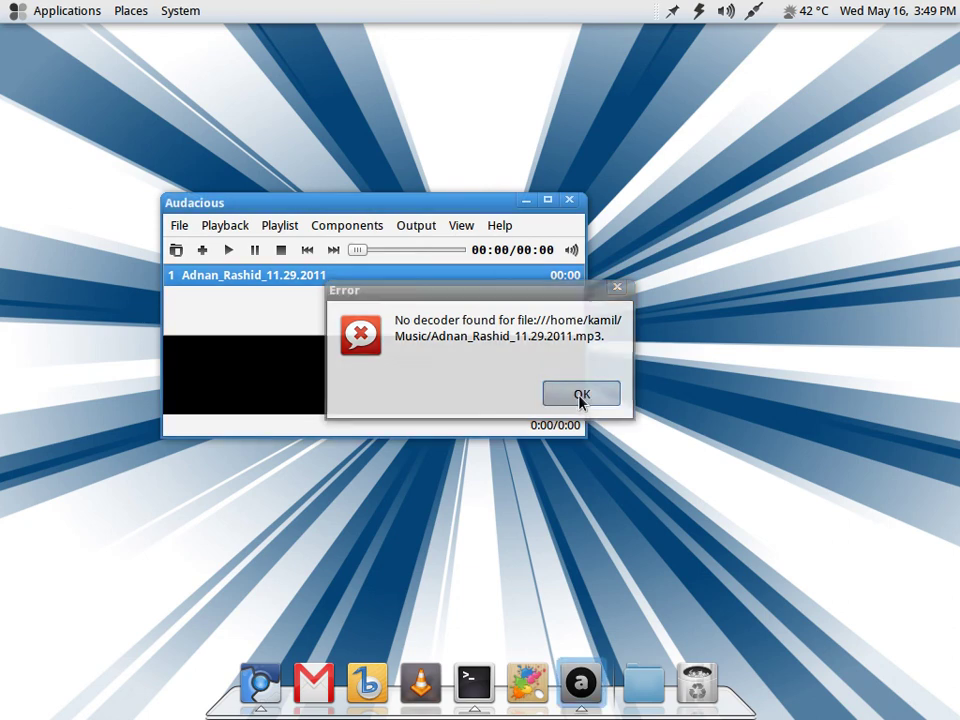
click(574, 204)
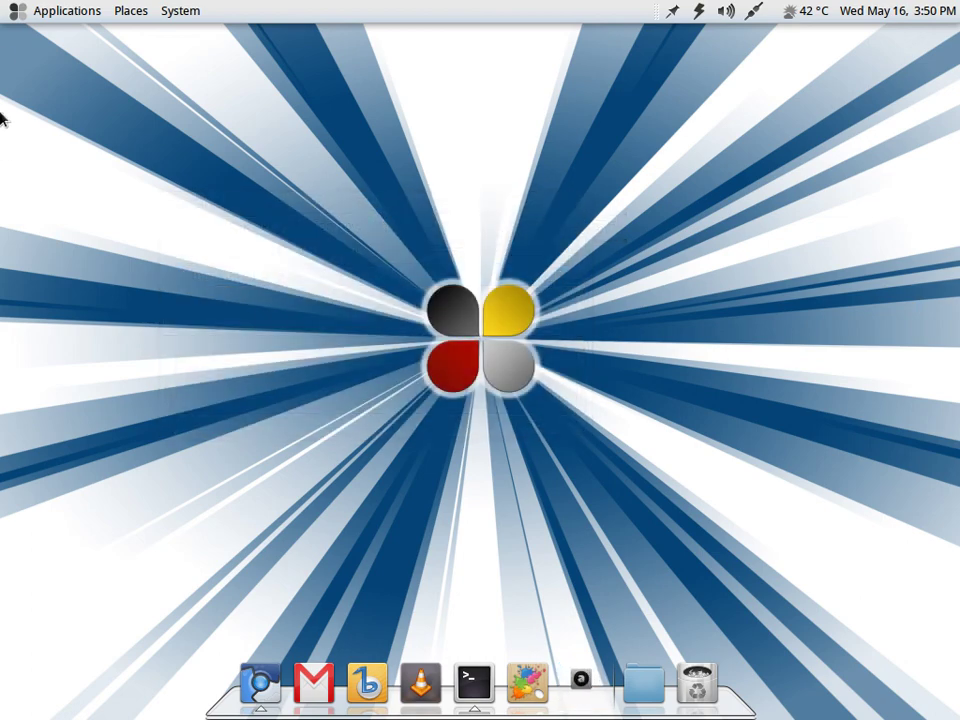
Open DeaDBeeF from the Sound & Video applications, play the listed track briefly, stop it, and close the player.
click(20, 14)
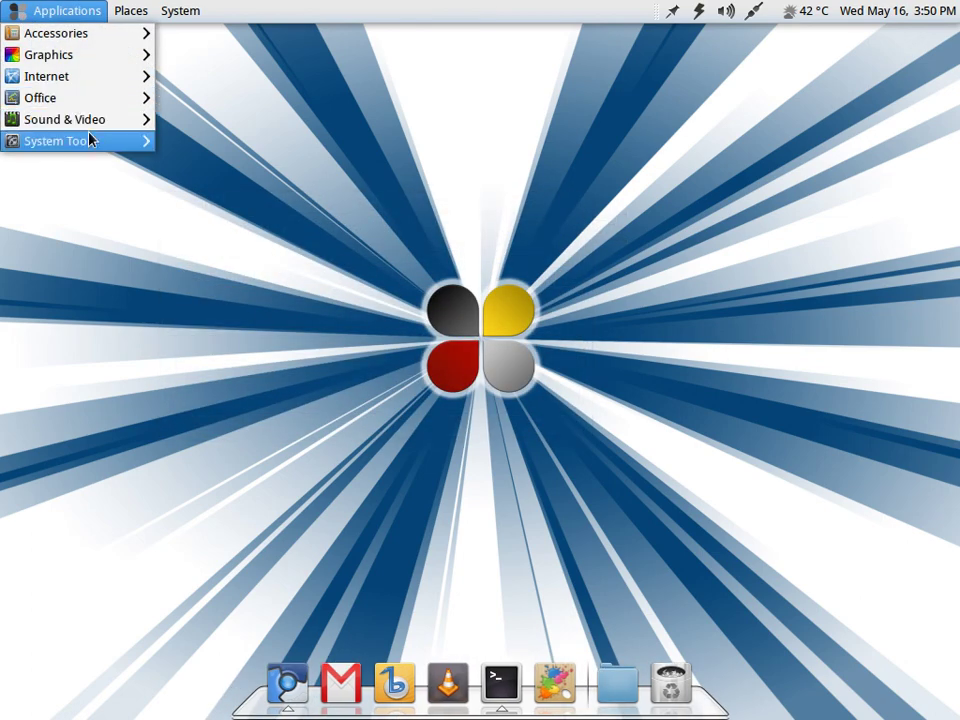
mouse_move(92, 139)
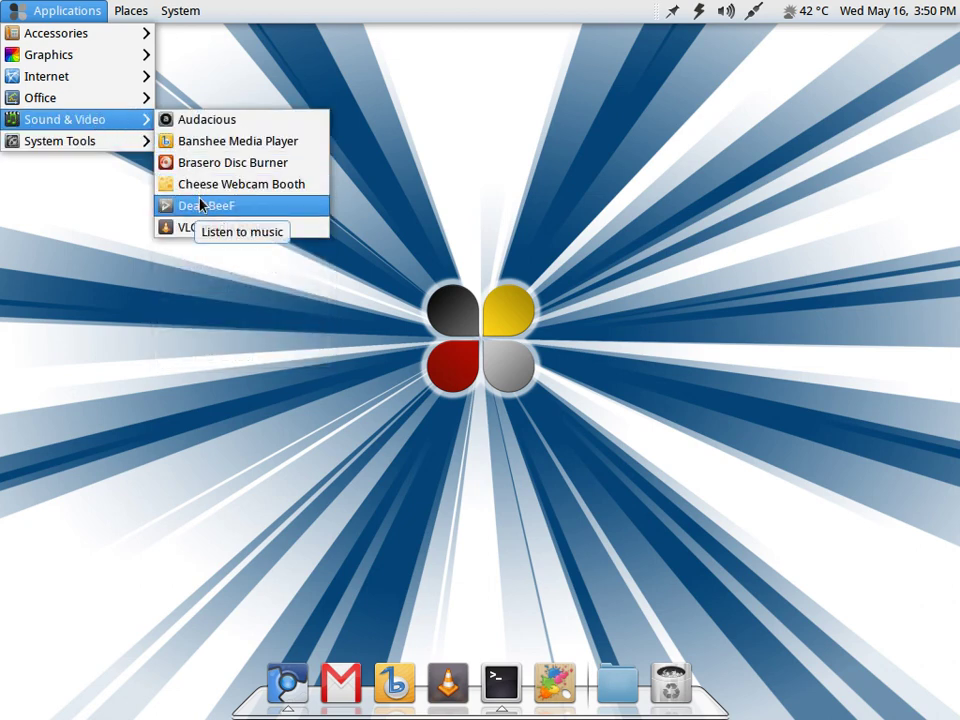
click(266, 206)
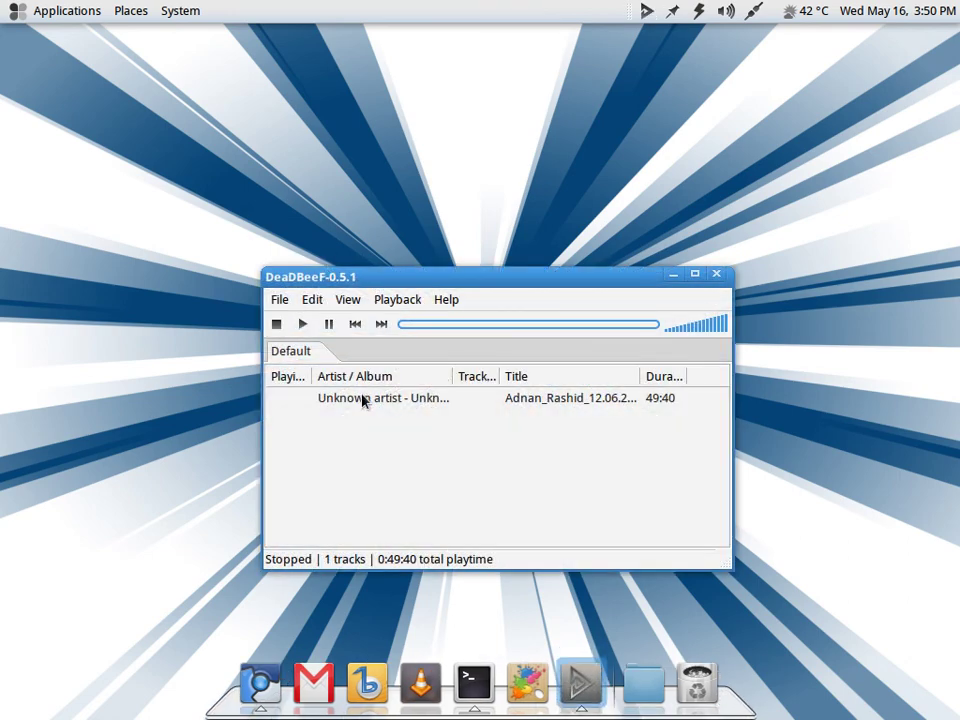
click(363, 400)
click(301, 322)
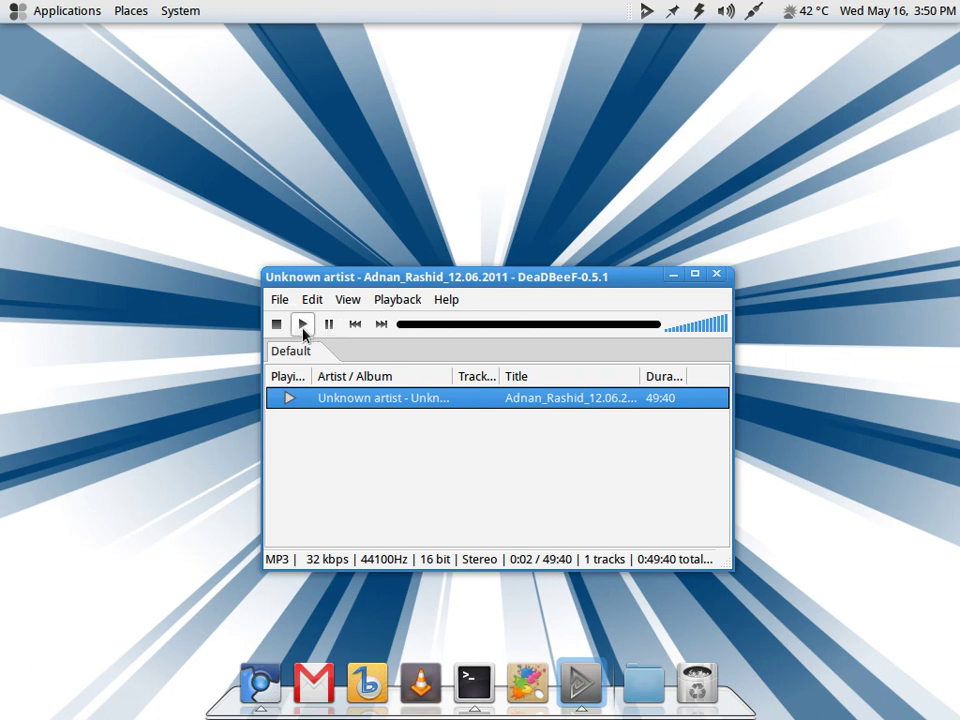
click(276, 324)
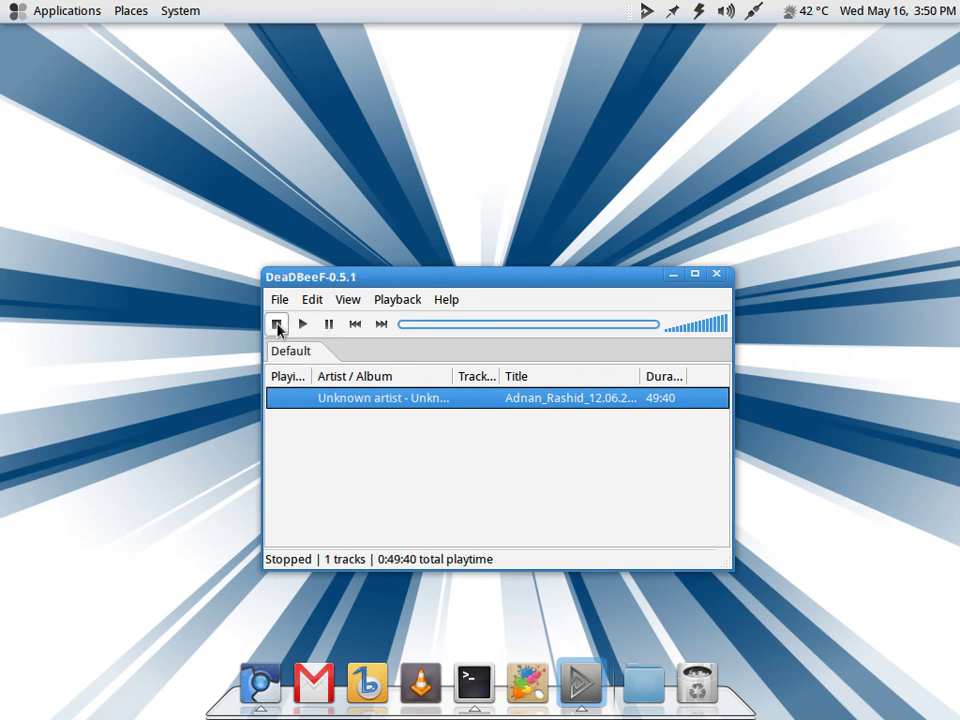
click(716, 276)
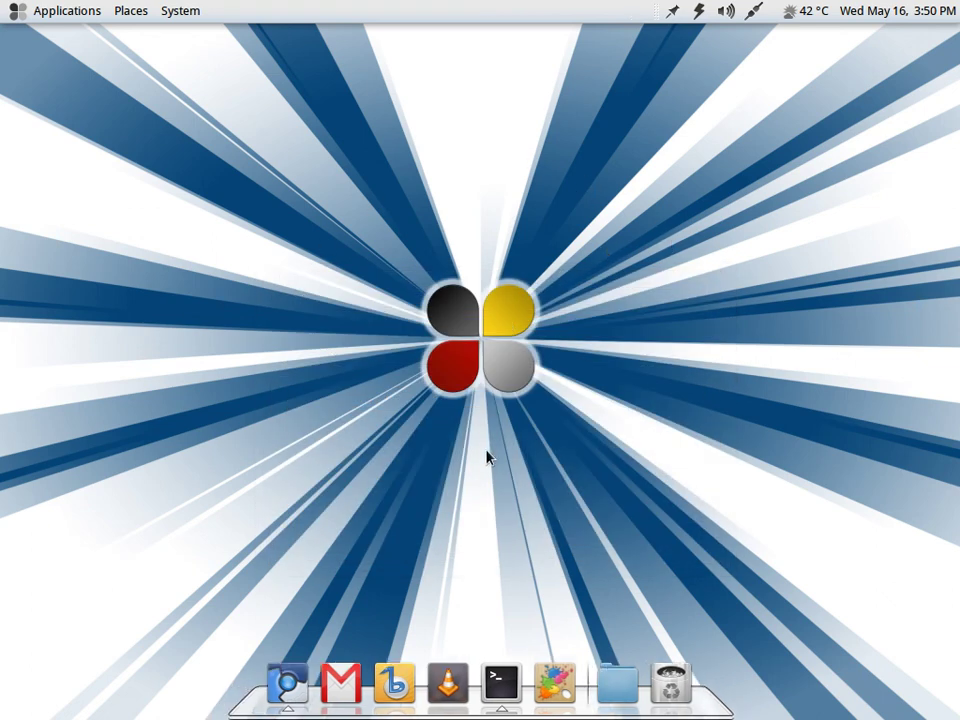
Open the desktop's appearance preferences, browse the available themes, and apply the Graphite theme.
right_click(368, 215)
click(524, 425)
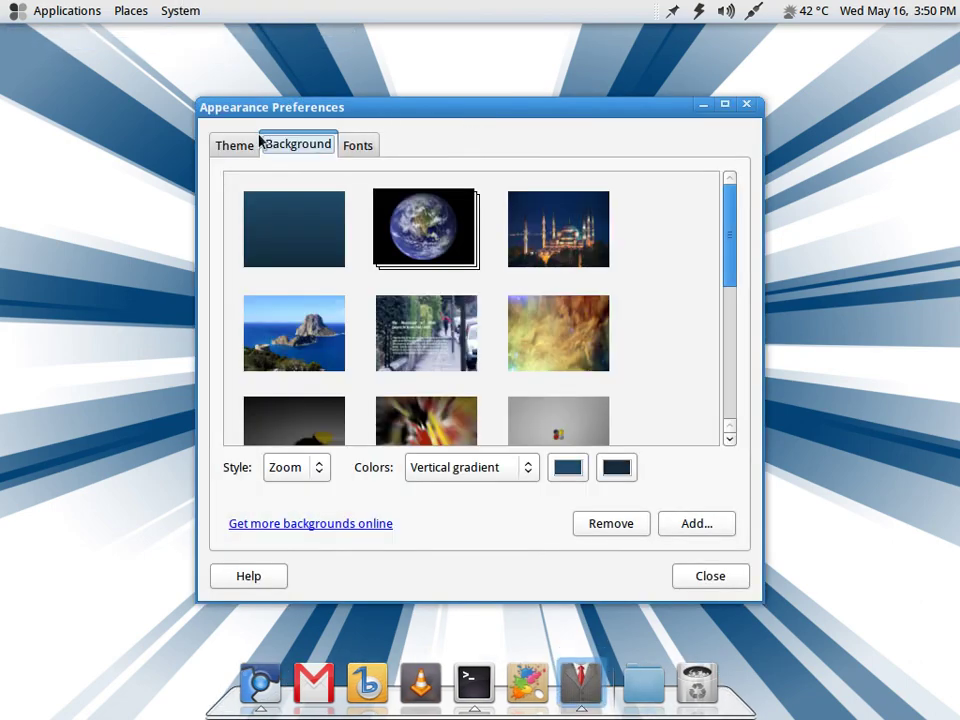
click(246, 147)
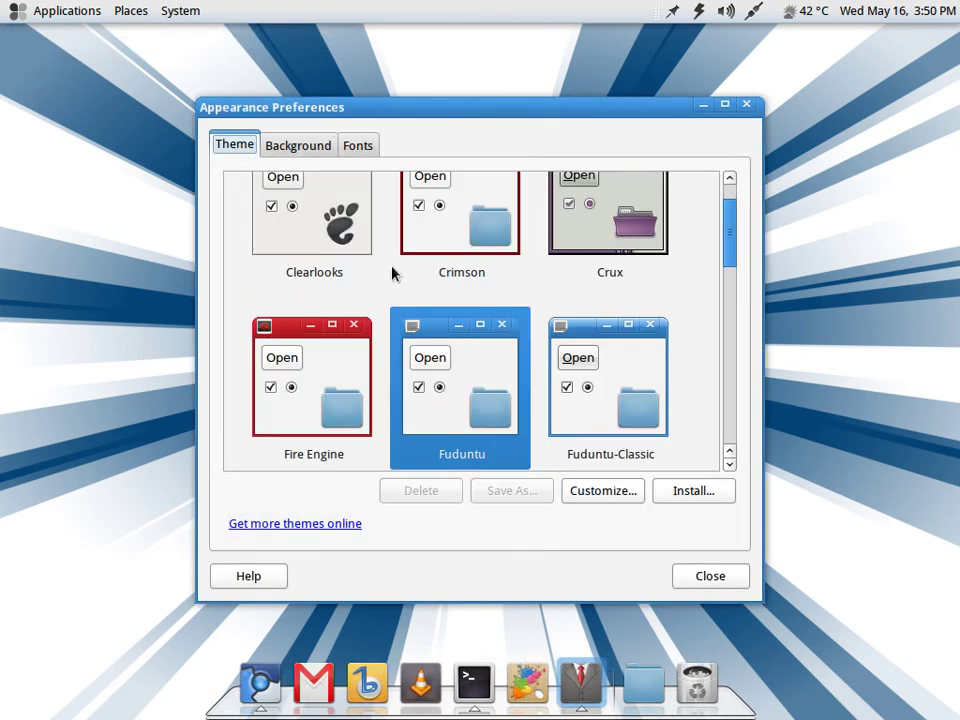
scroll(392, 273, down, 6)
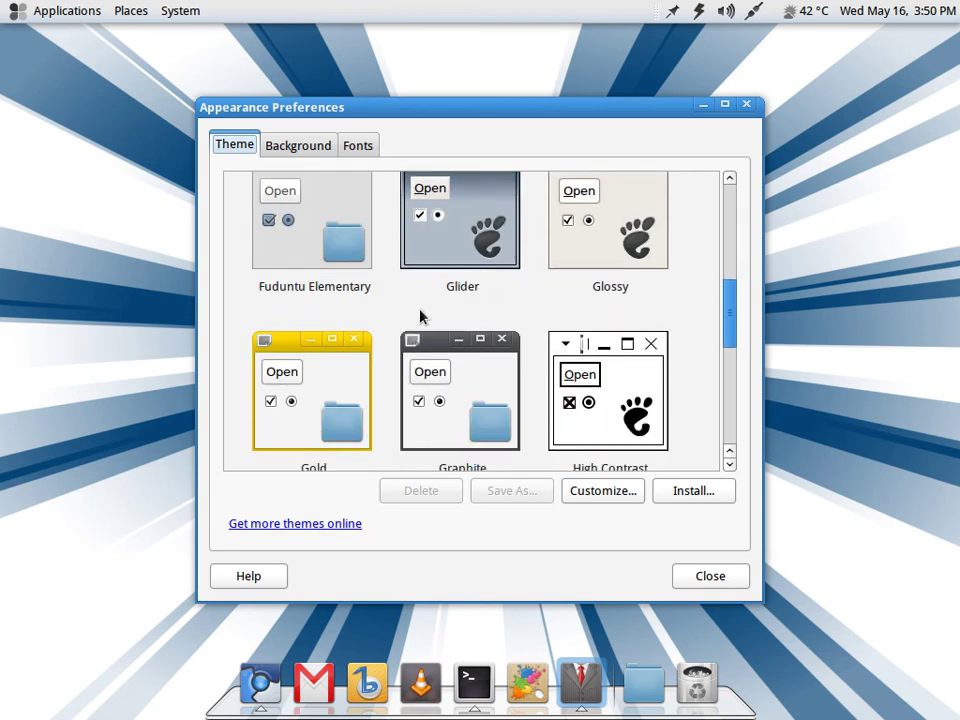
scroll(365, 334, up, 3)
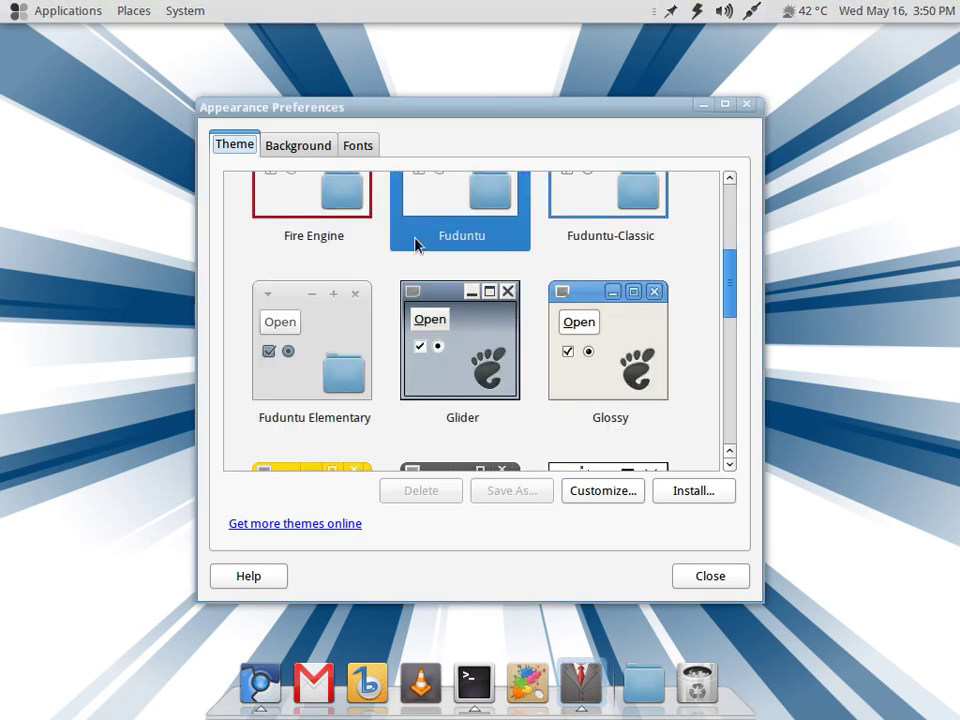
scroll(493, 292, down, 6)
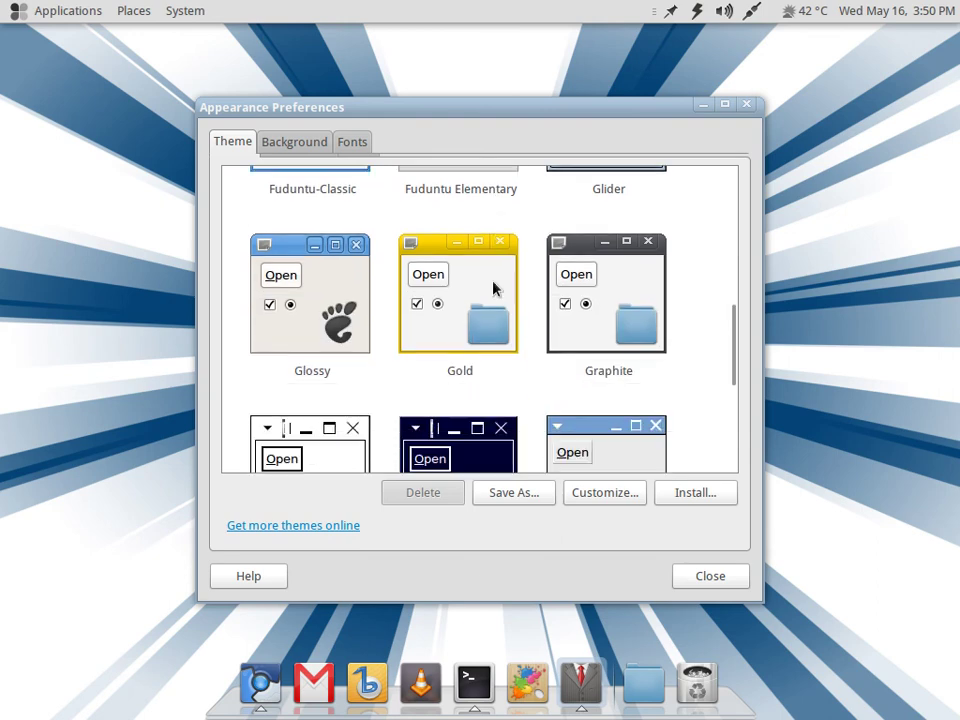
scroll(493, 289, down, 1)
click(606, 276)
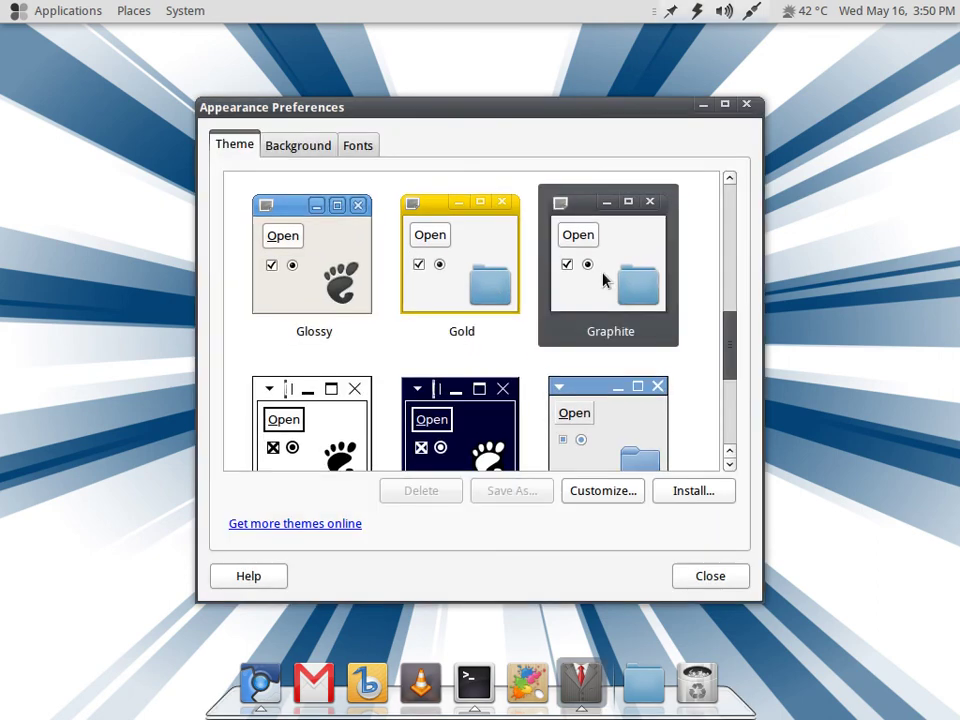
Browse the available desktop backgrounds and set the picture of the illuminated mosque at night as the wallpaper.
click(277, 147)
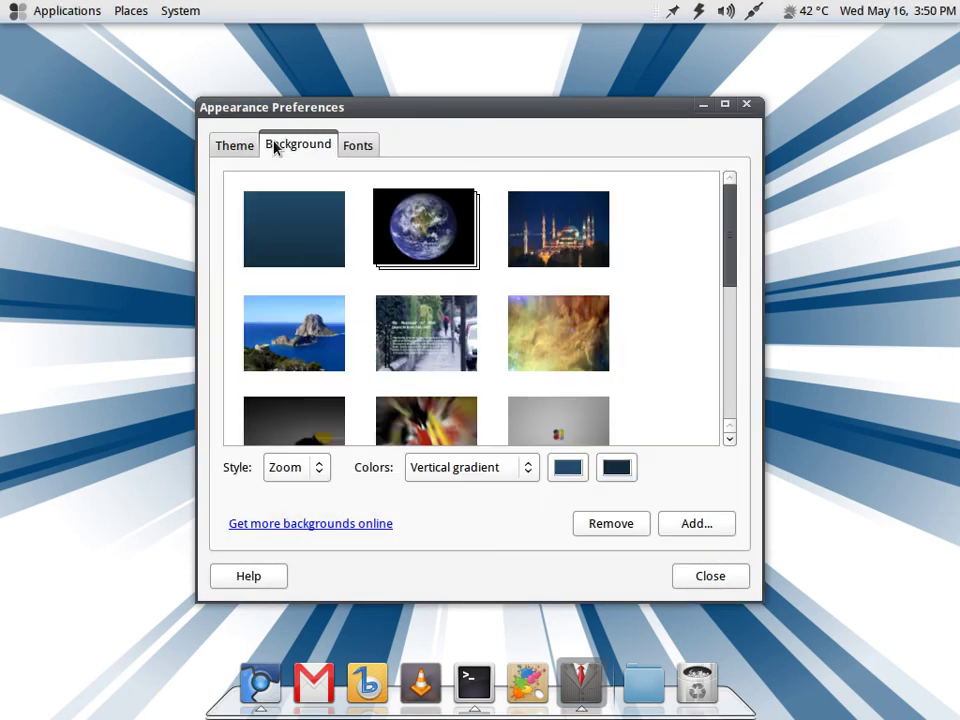
scroll(510, 266, down, 2)
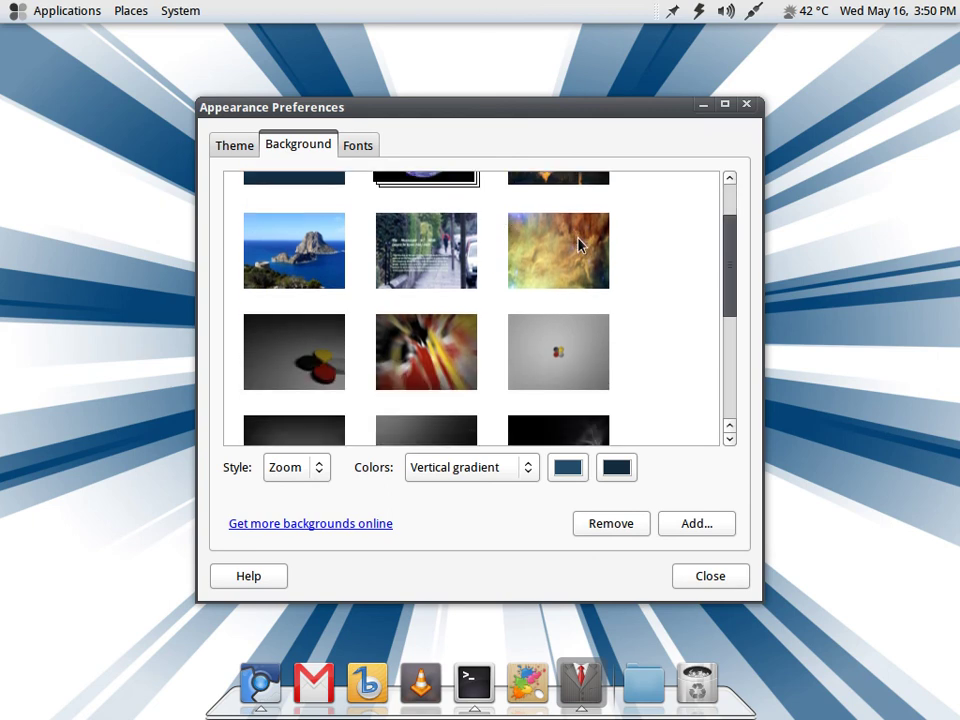
scroll(560, 248, down, 5)
scroll(410, 310, up, 5)
scroll(378, 332, up, 2)
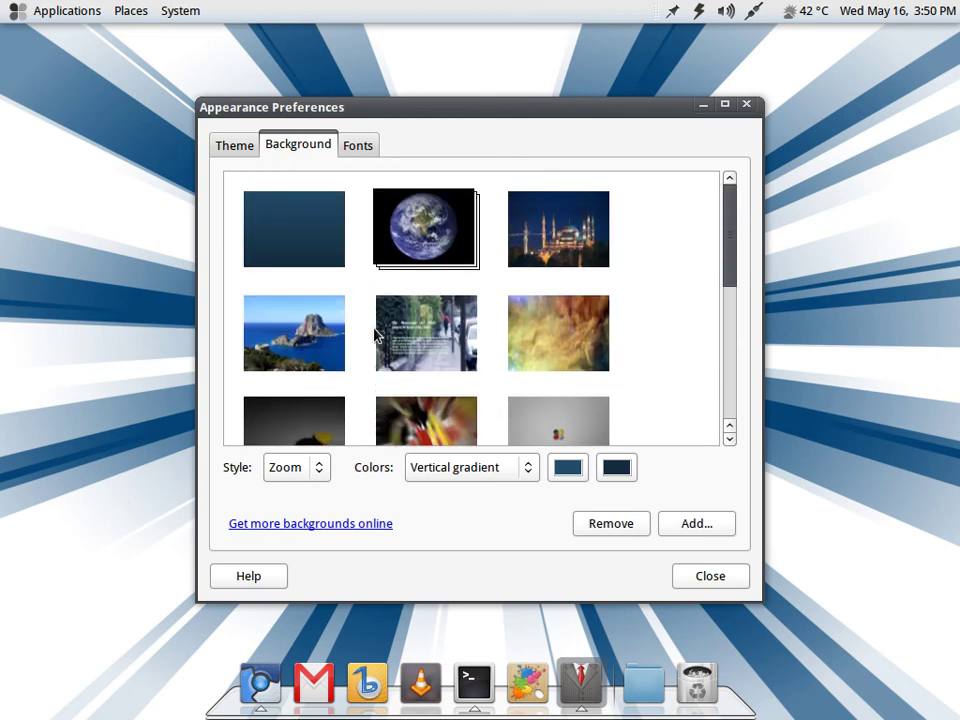
click(572, 250)
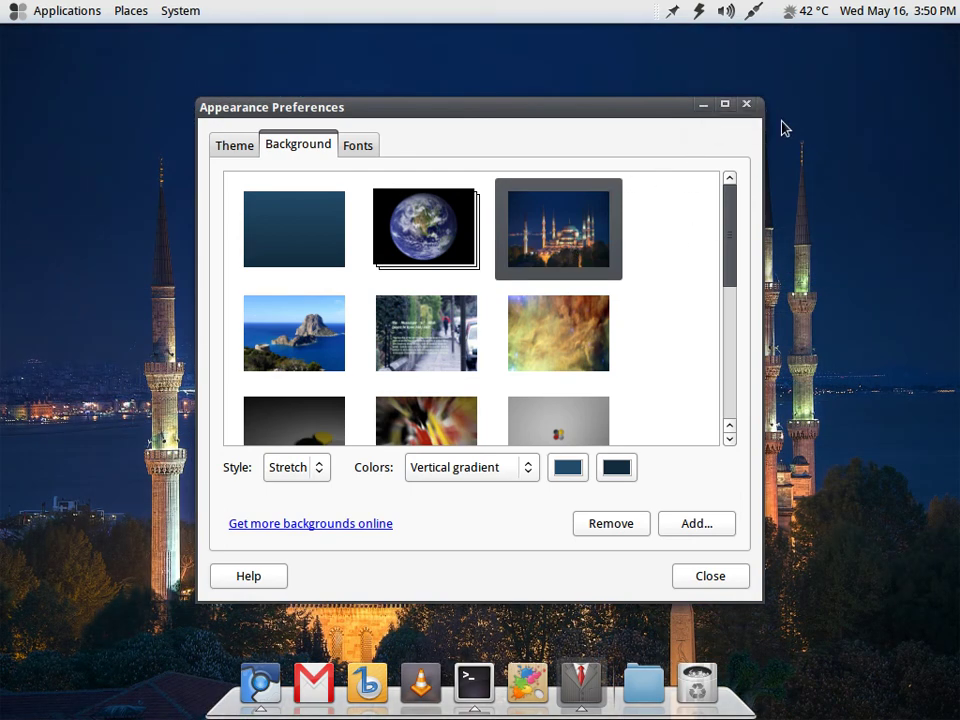
Close the appearance preferences, open the dock's preferences, and view the Task Manager settings with their launcher list.
click(746, 104)
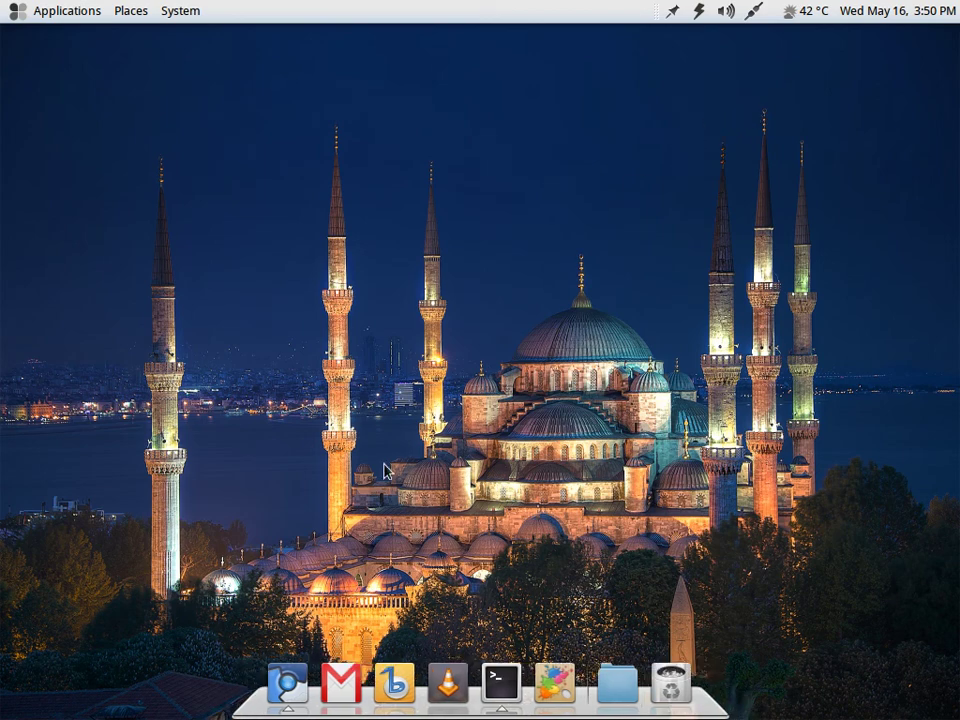
right_click(287, 700)
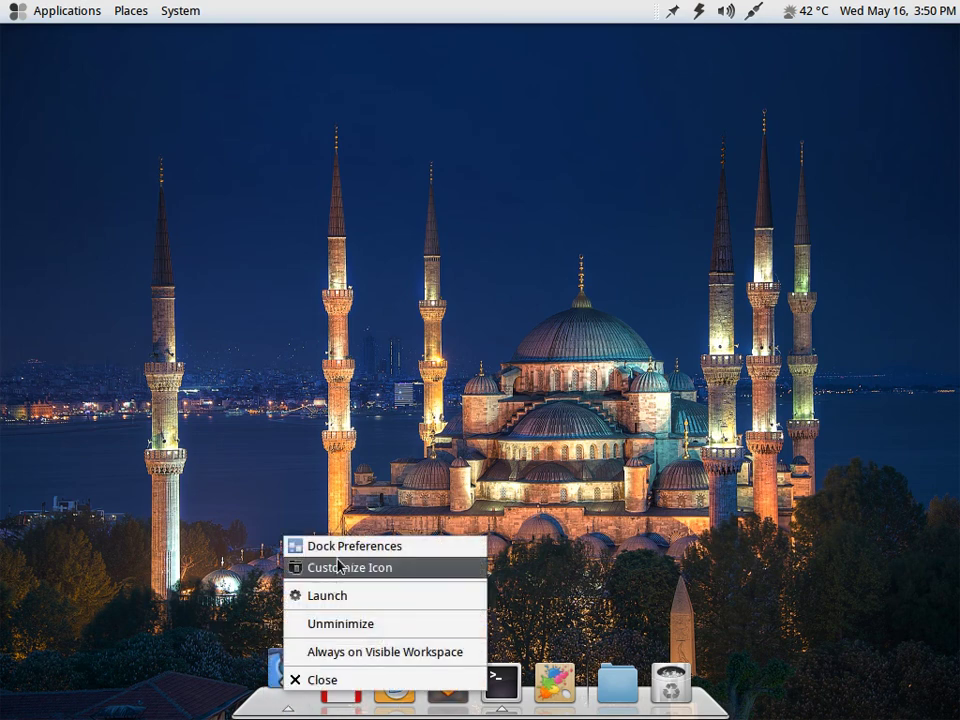
click(322, 517)
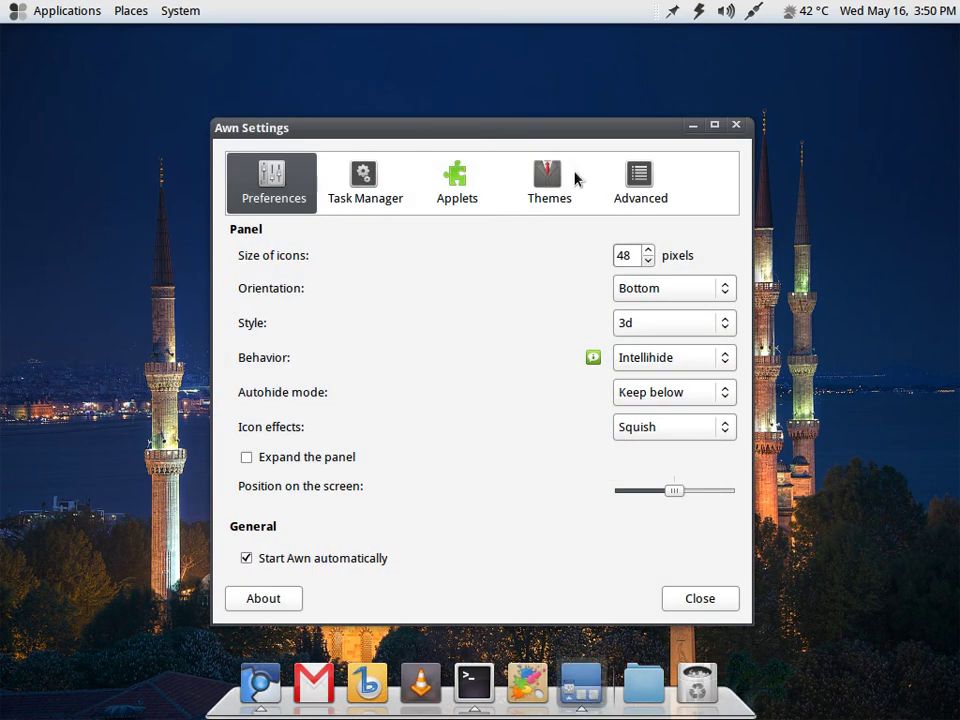
click(372, 202)
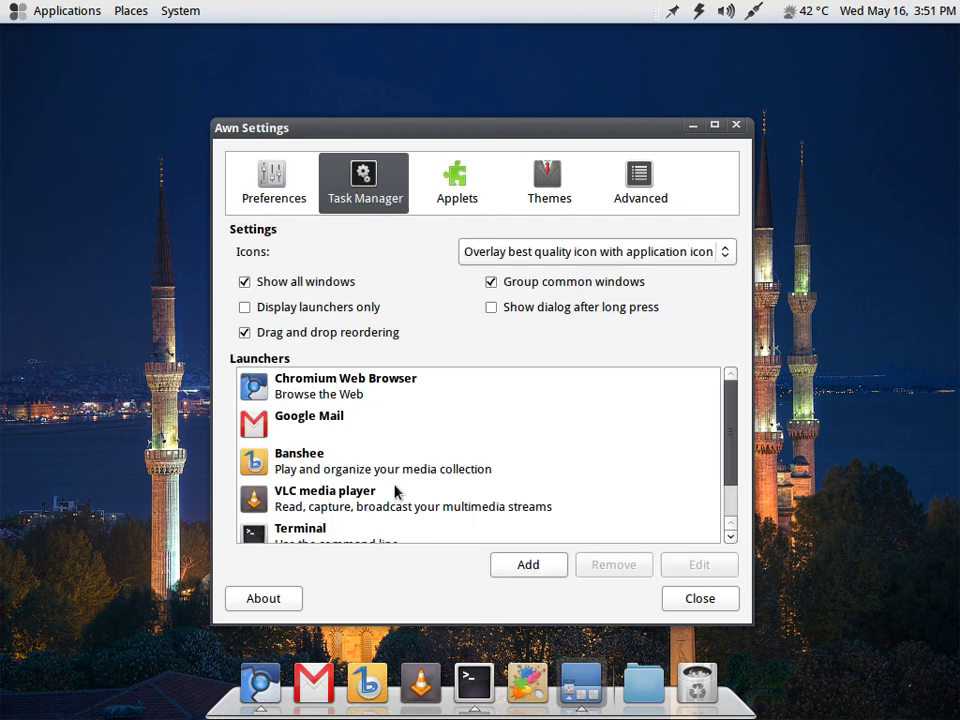
click(15, 8)
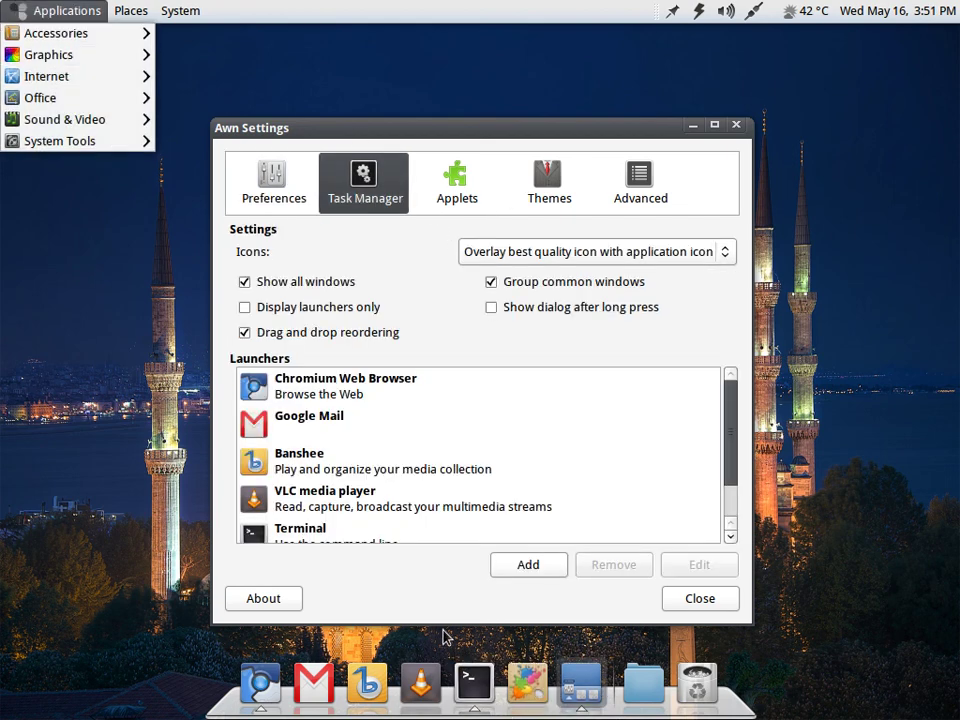
key(Escape)
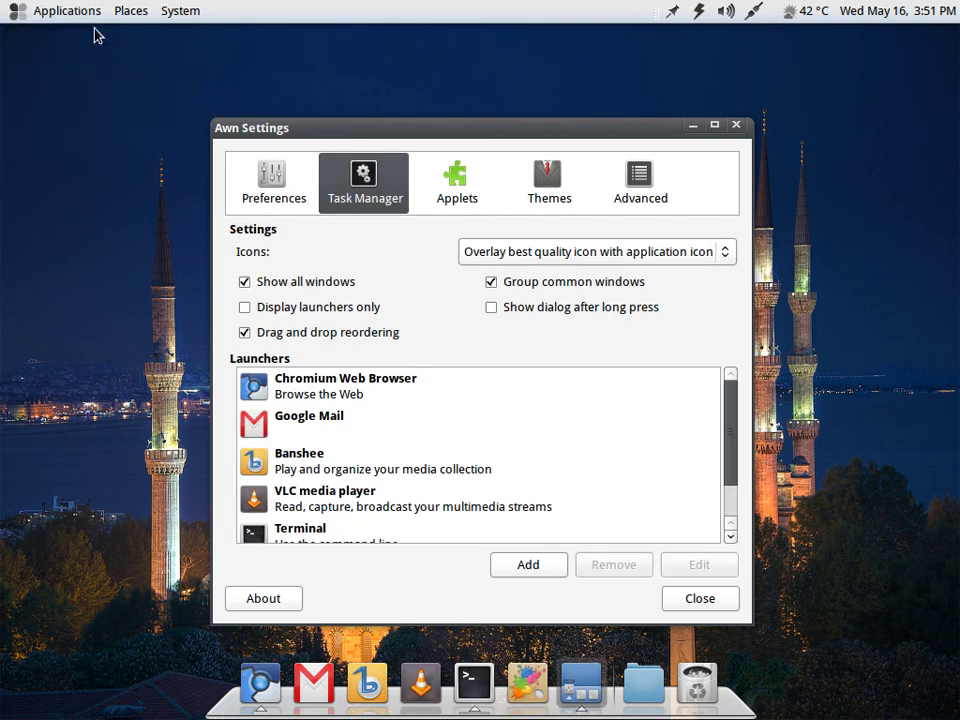
Add the Shiny Switcher applet to the dock's active applets and close the dock settings.
click(457, 198)
scroll(490, 380, down, 10)
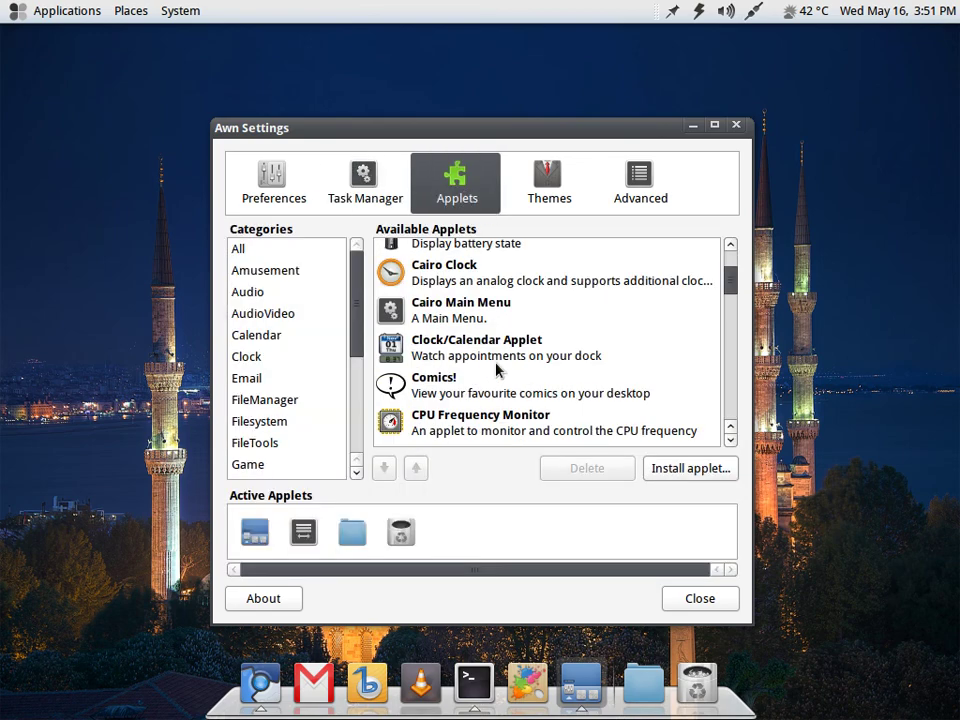
scroll(490, 340, down, 3)
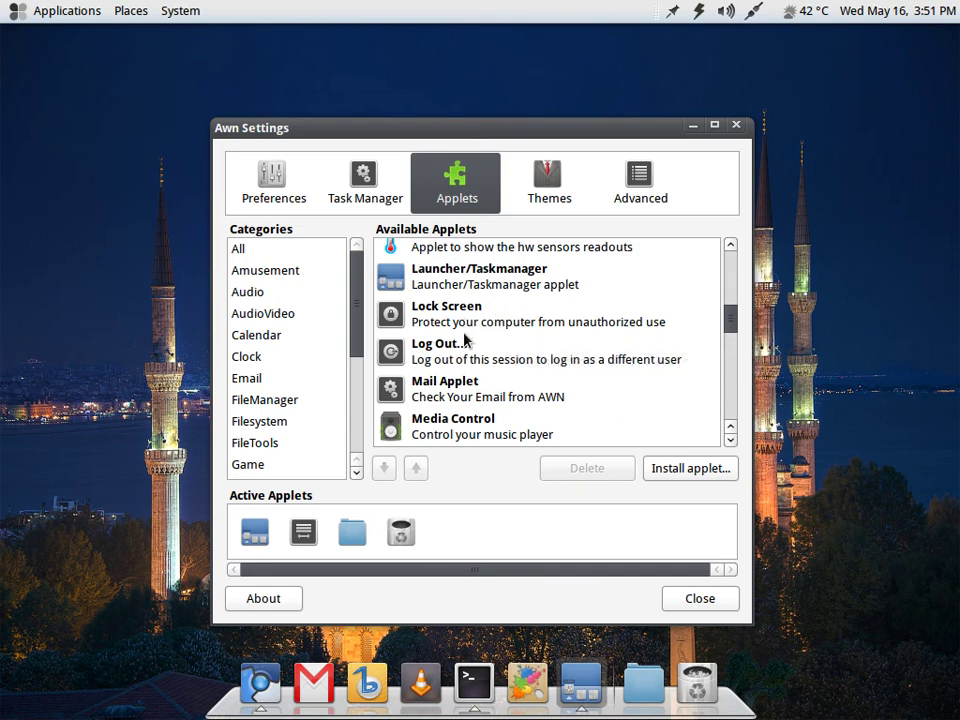
scroll(456, 373, down, 12)
scroll(460, 371, down, 1)
click(455, 397)
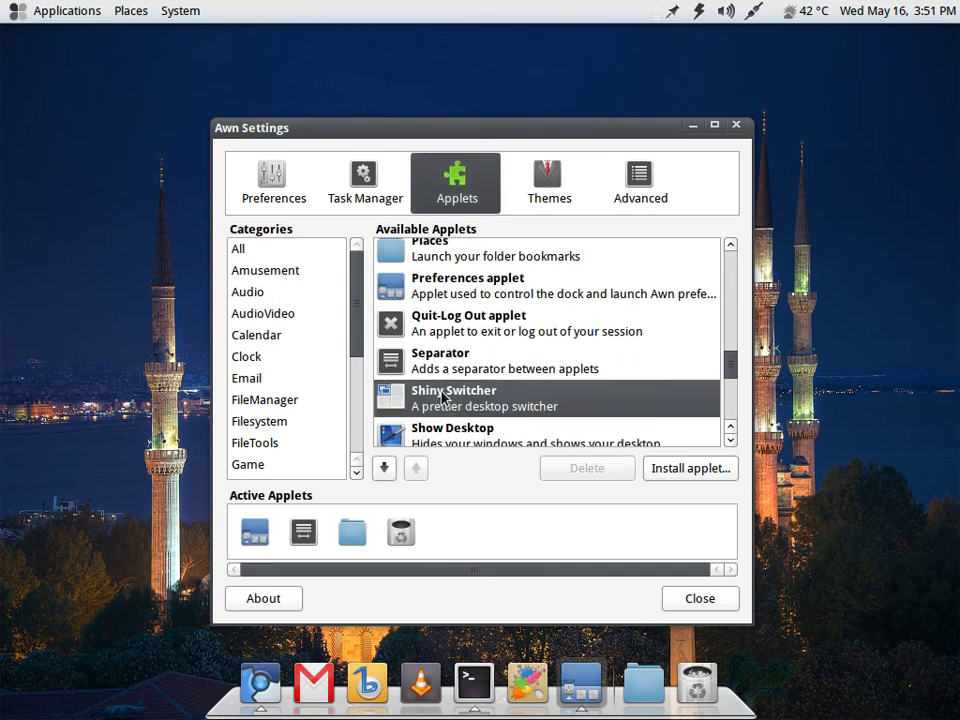
click(384, 469)
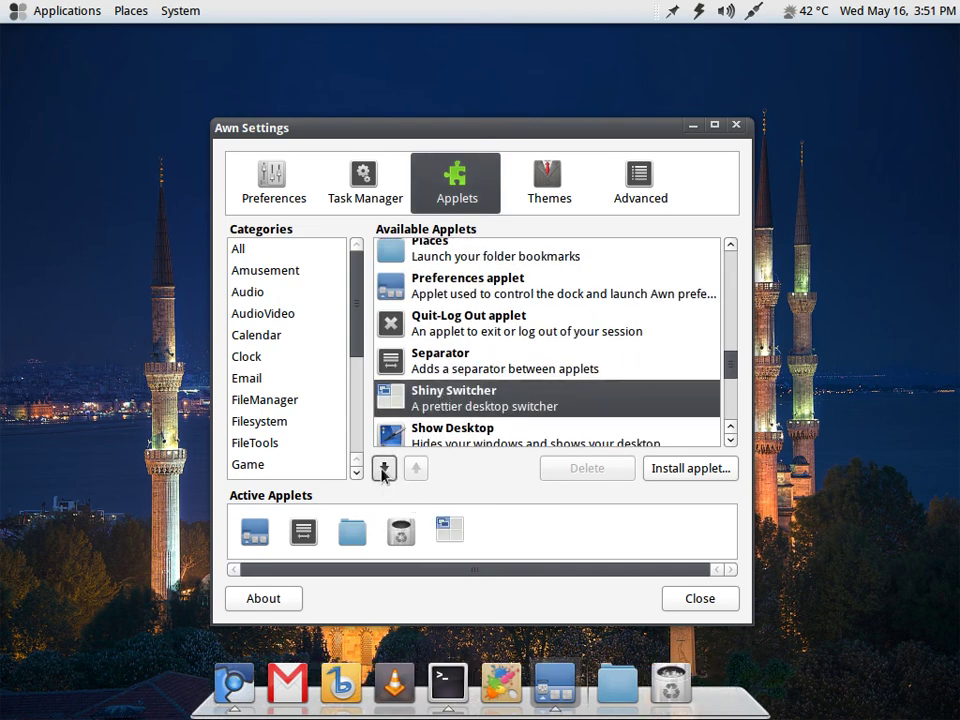
click(692, 604)
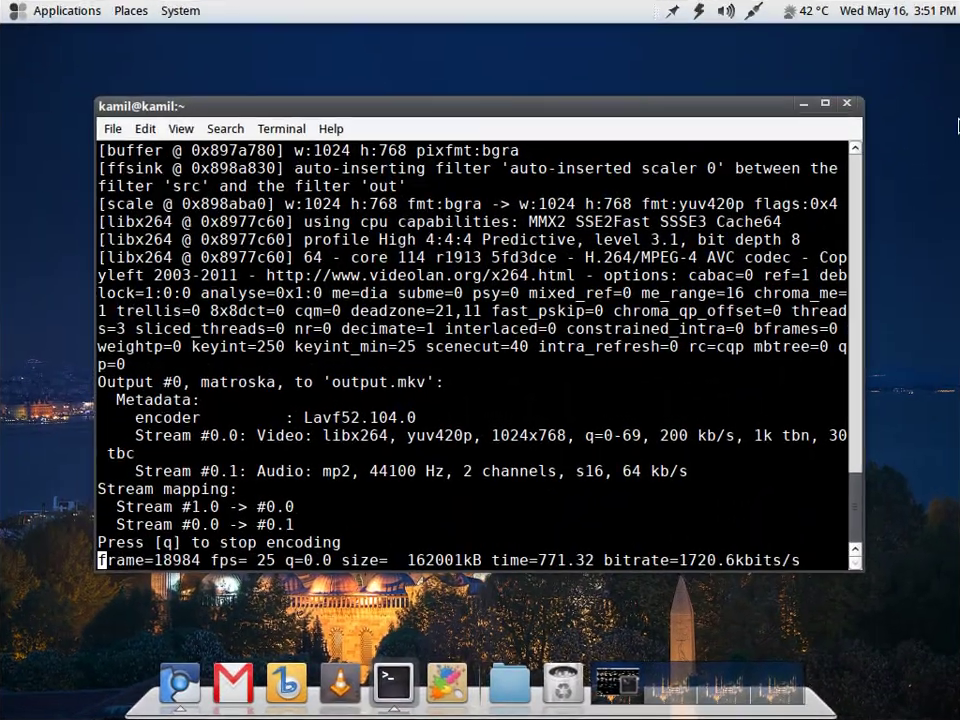
Bring the Chromium window with the Fuduntu page forward from the open-windows overview, and bring the terminal window in front of it.
key(ctrl+alt+Right)
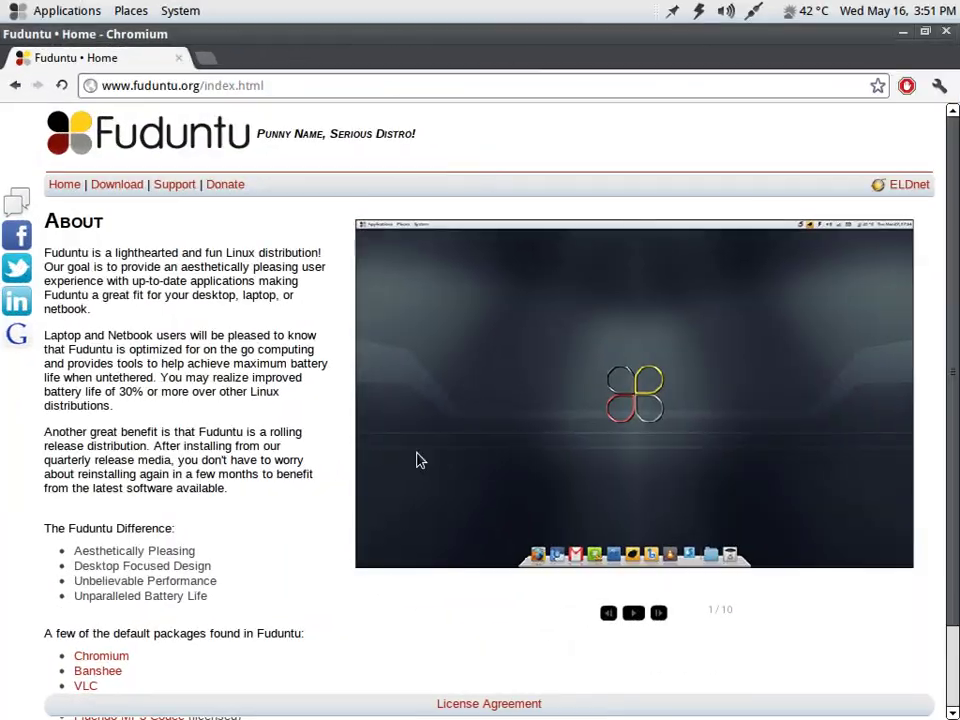
mouse_move(958, 2)
click(880, 272)
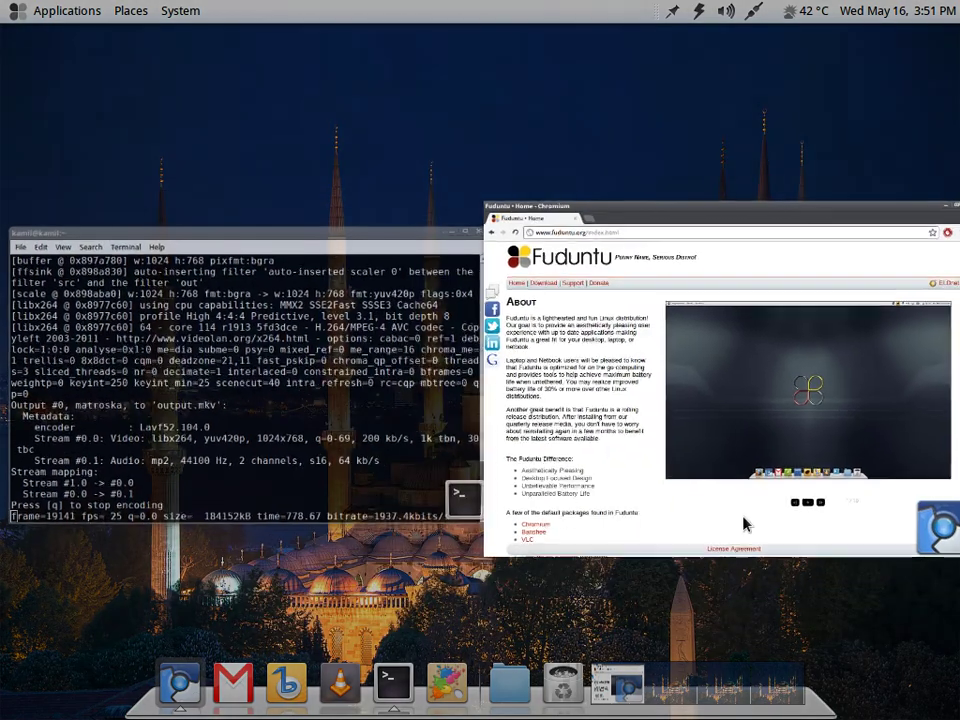
click(744, 523)
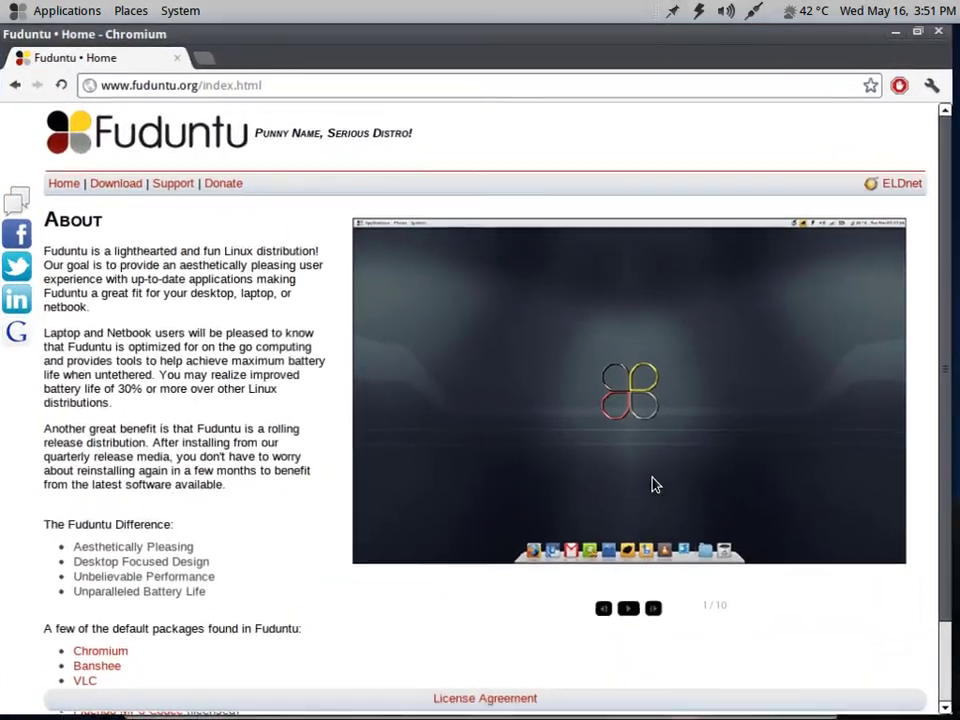
mouse_move(630, 712)
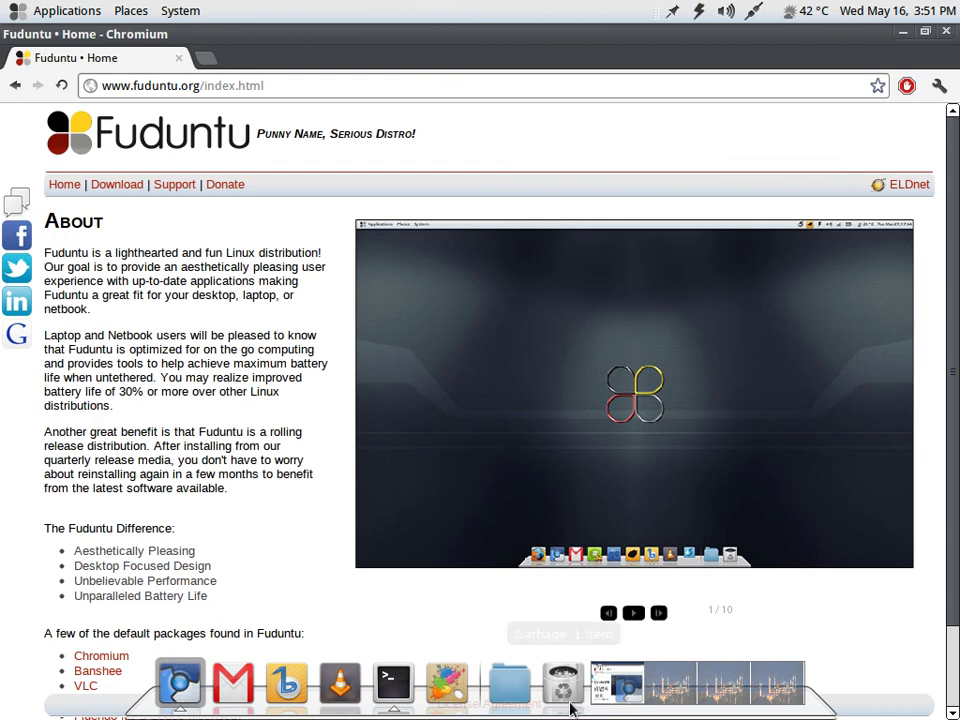
click(388, 686)
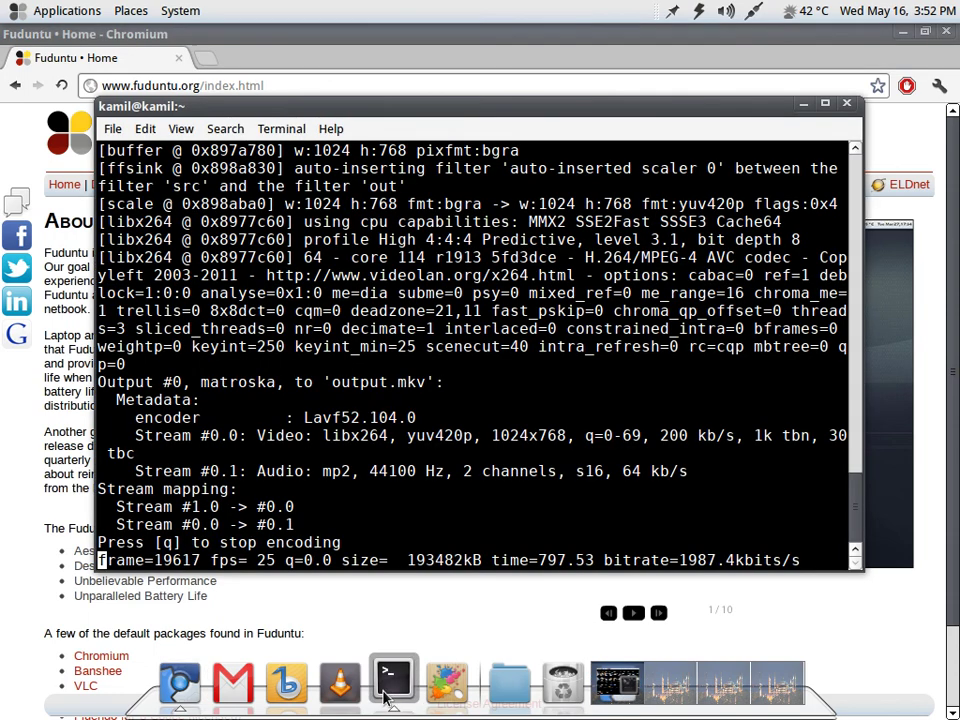